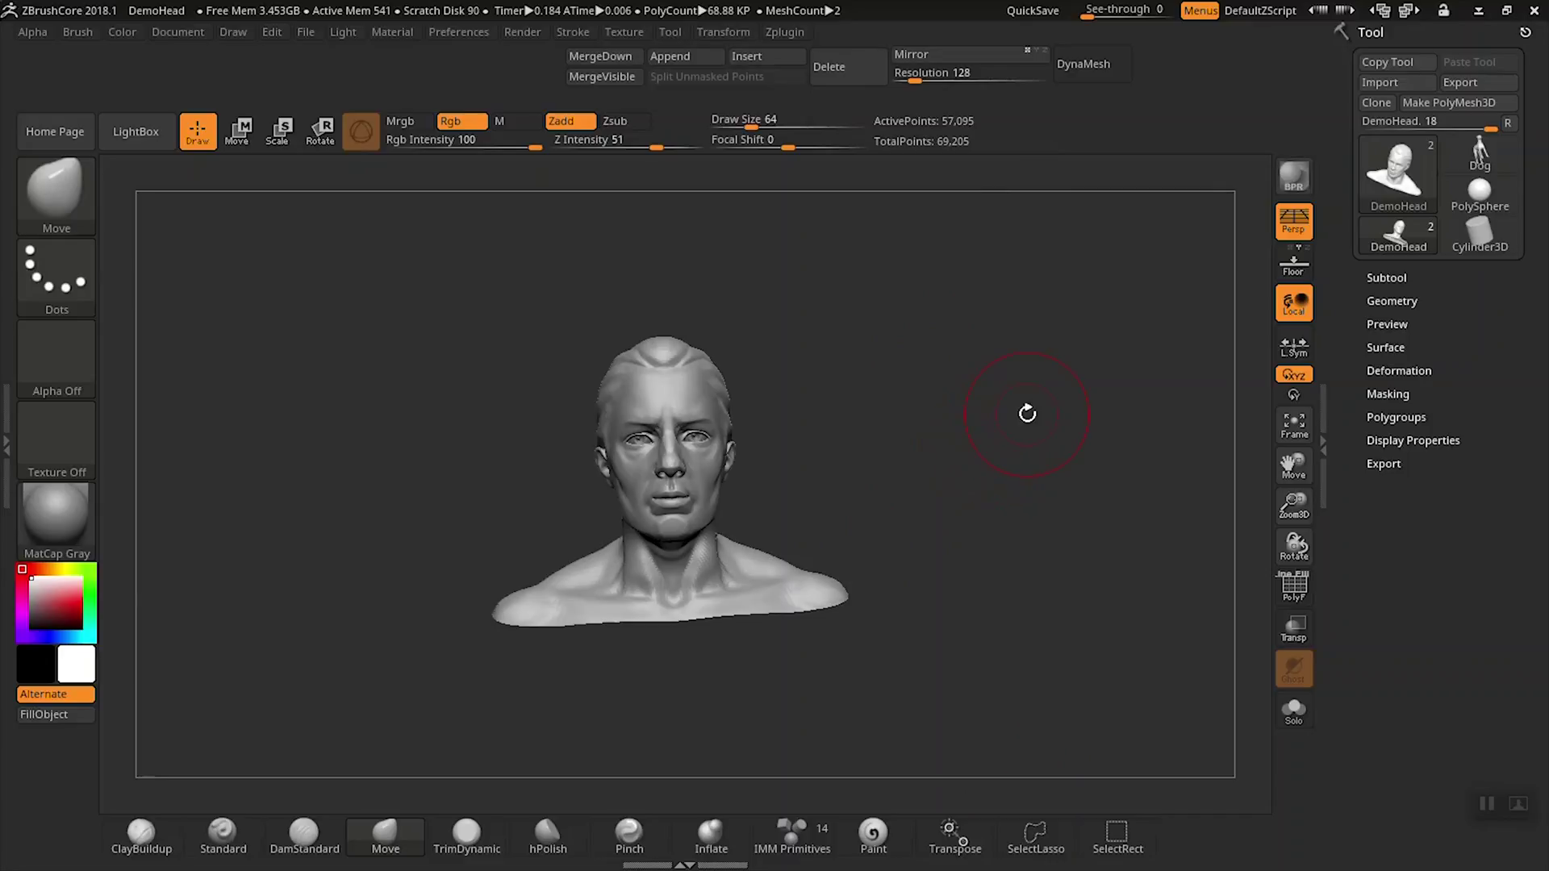
- Turn perspective distortion off, comparing it briefly on, and frame the head in the canvas
{"action": "key", "text": "p"}
{"action": "left_click_drag", "start_coordinate": [954, 461], "coordinate": [985, 448]}
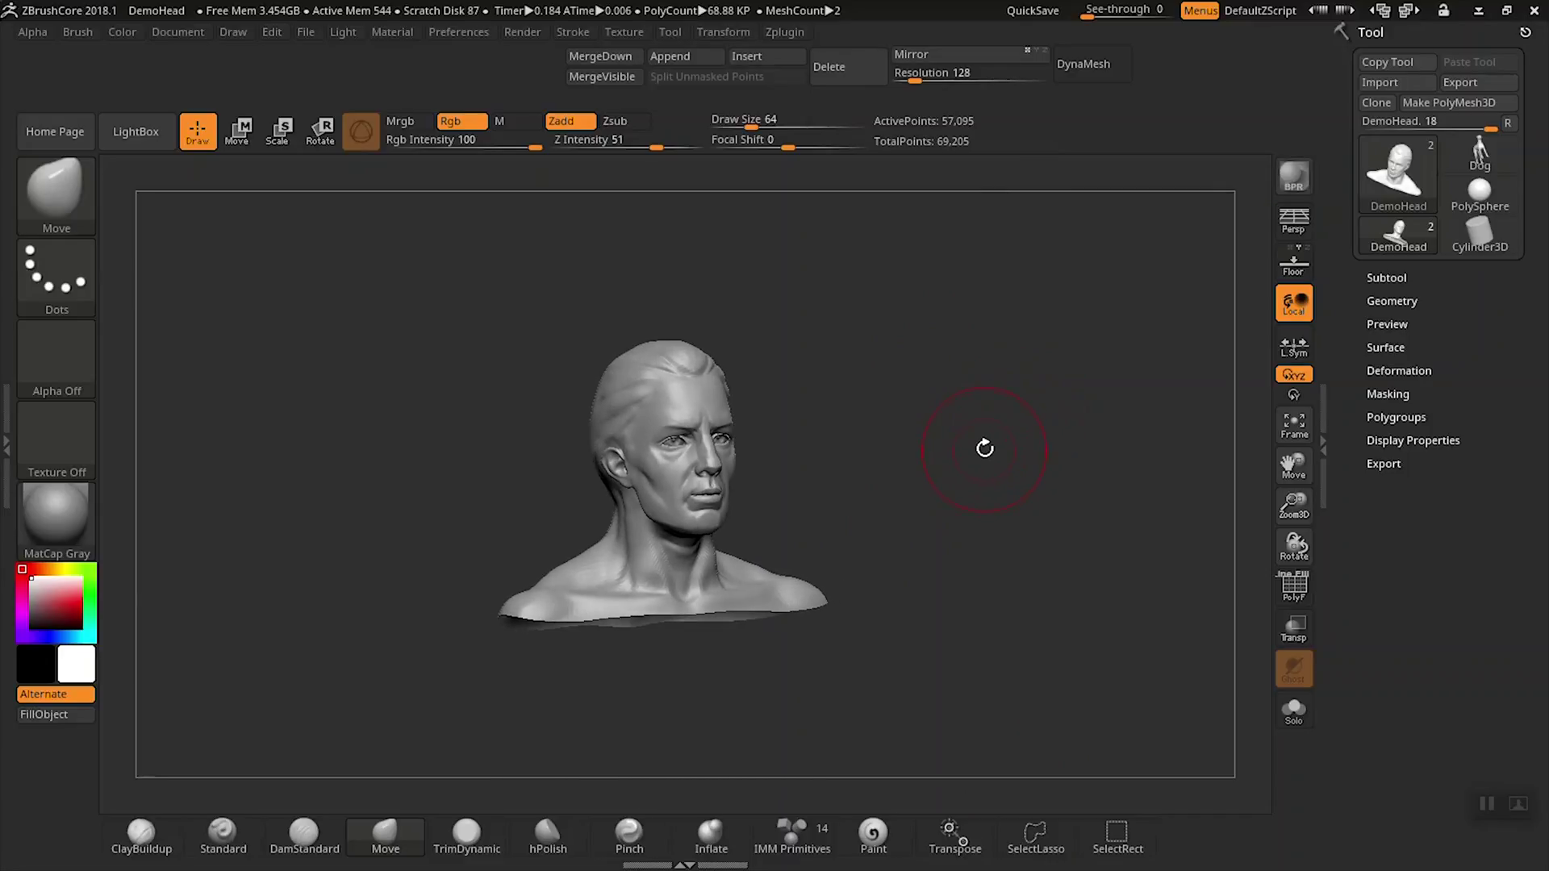
{"action": "left_click", "coordinate": [1294, 222]}
{"action": "key", "text": "p"}
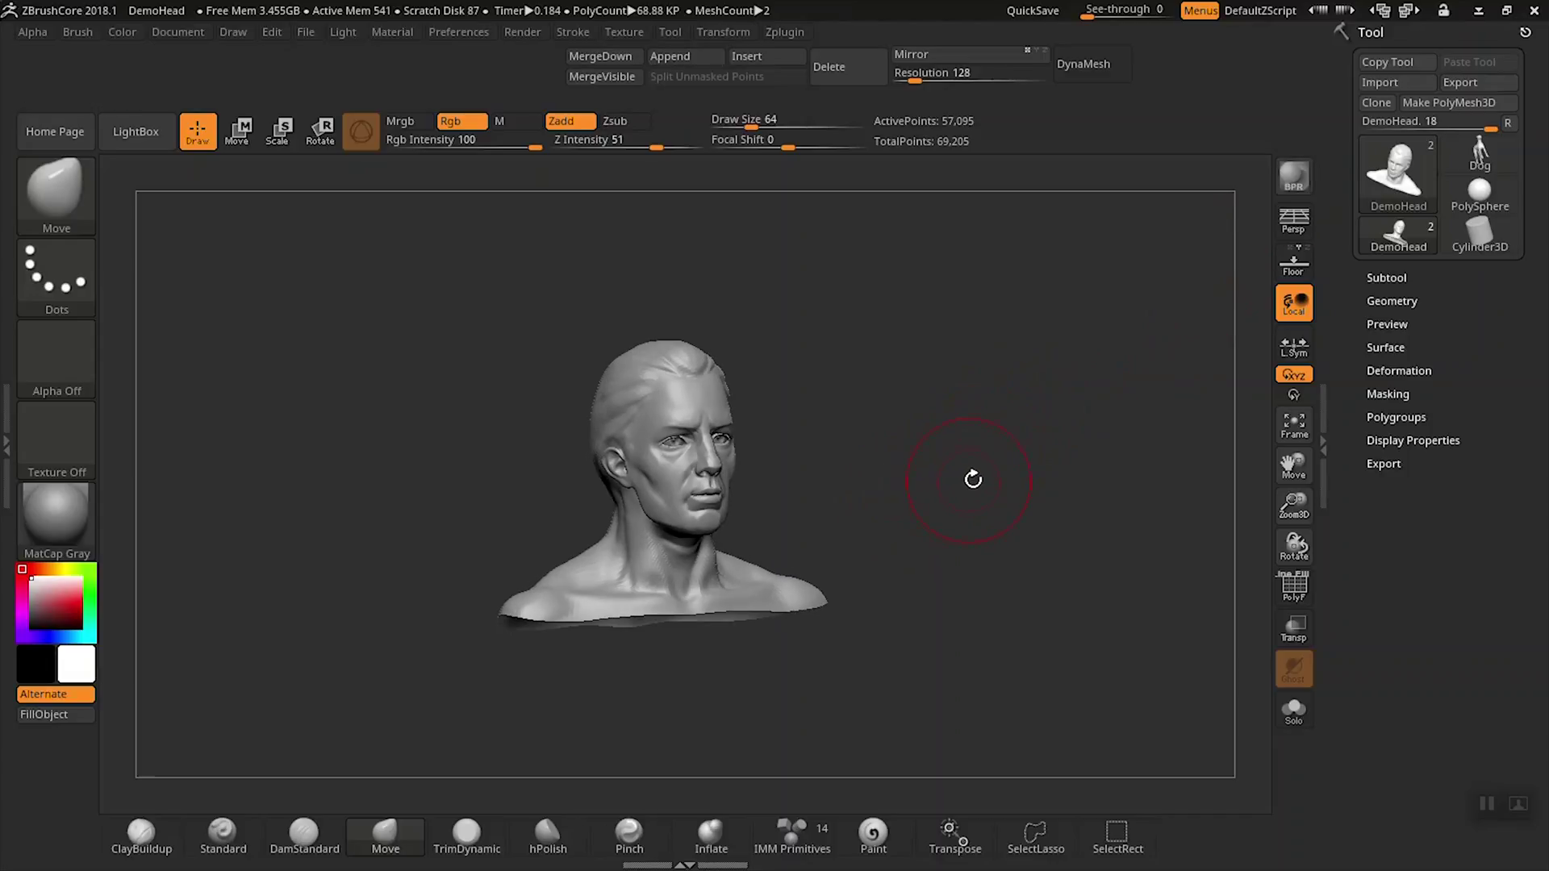
{"action": "key", "text": "f"}
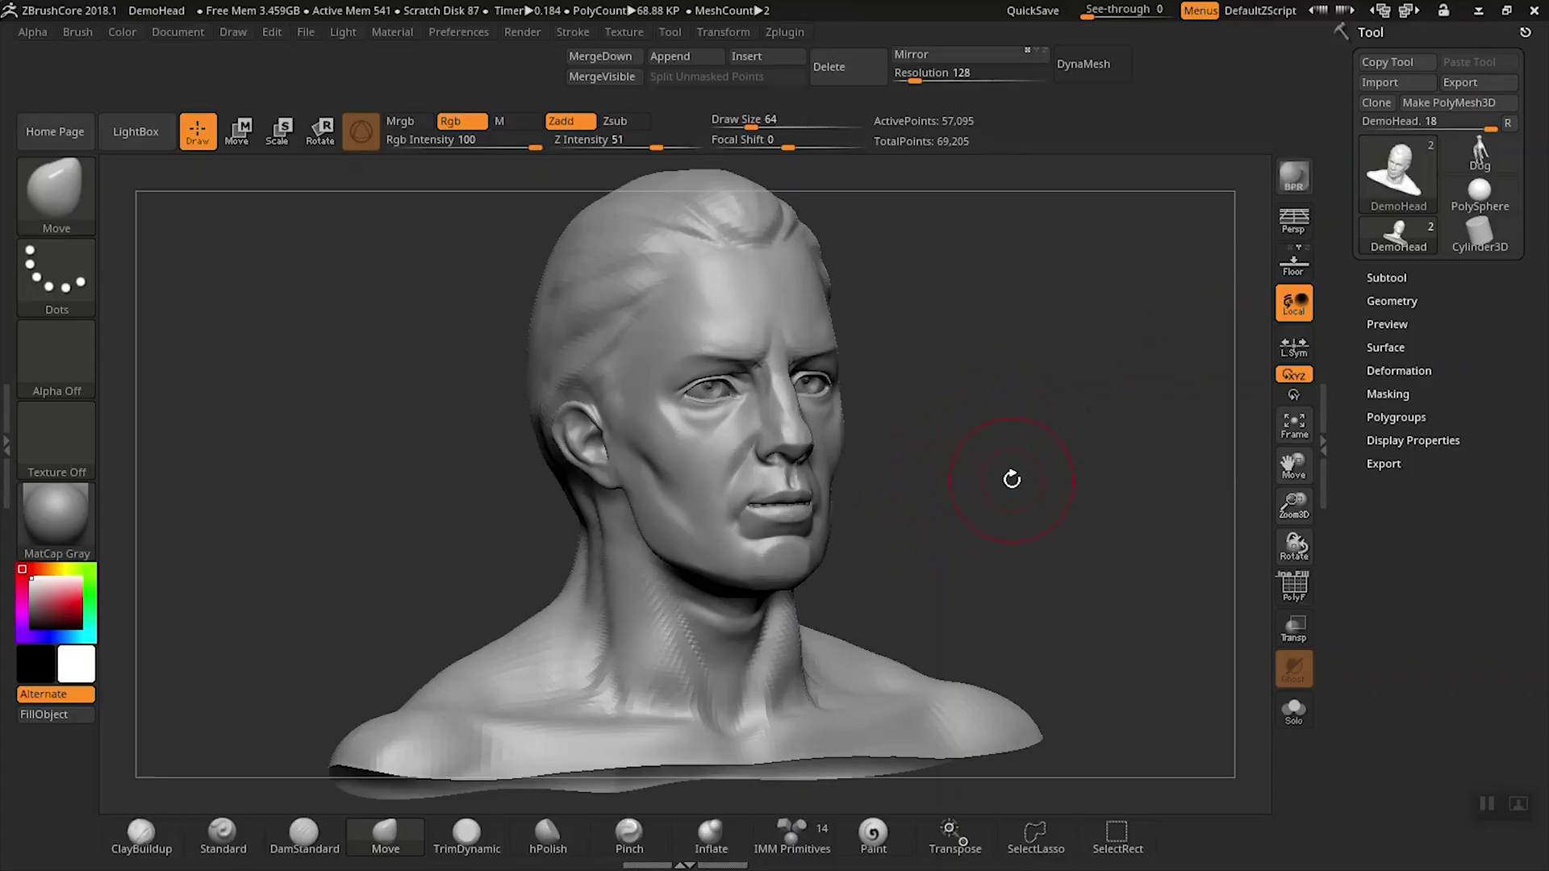
- Turn the head around, re-centre it, and zoom out so the whole bust fits
{"action": "left_click_drag", "start_coordinate": [1054, 522], "coordinate": [754, 481], "text": "alt"}
{"action": "key", "text": "ctrl+n"}
{"action": "left_click_drag", "start_coordinate": [329, 460], "coordinate": [485, 487]}
{"action": "key", "text": "f"}
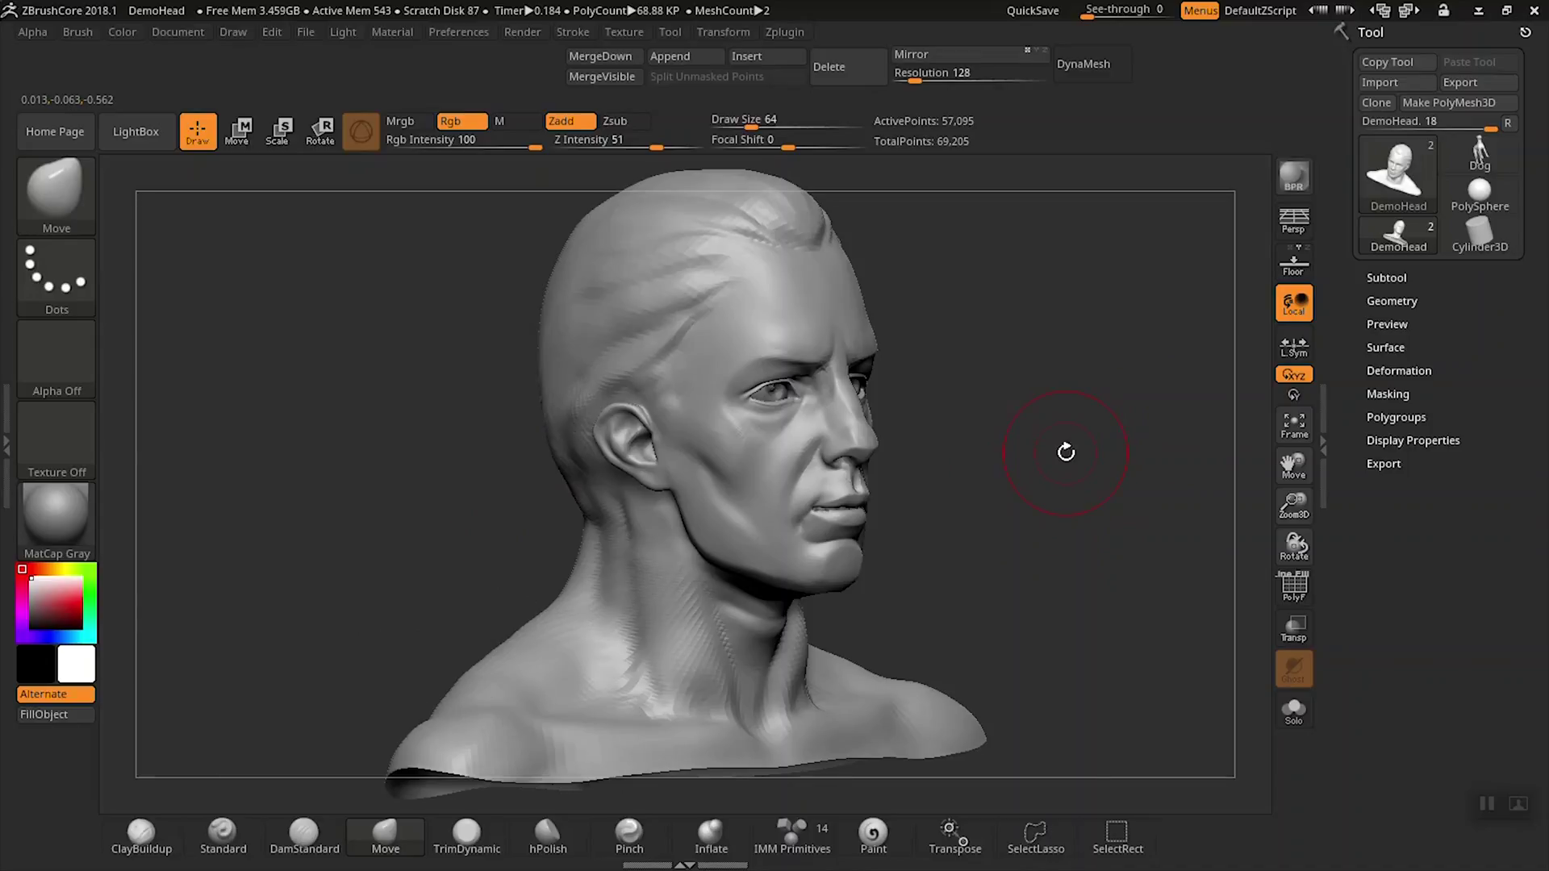
{"action": "left_click_drag", "start_coordinate": [1081, 498], "coordinate": [1051, 477], "text": "alt"}
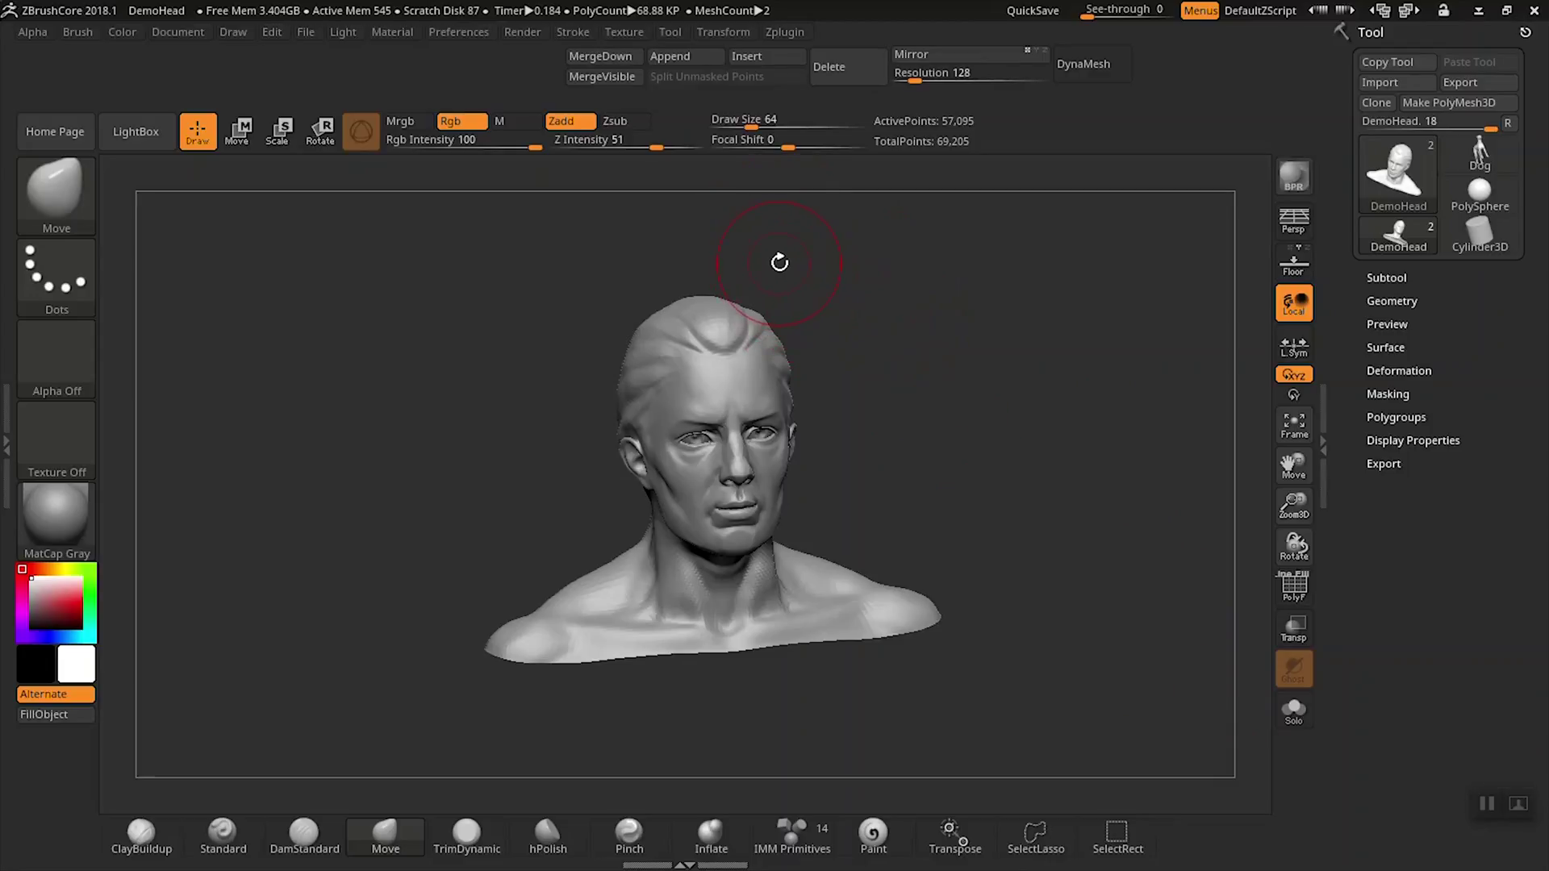
- Solo the head to hide the eyes, zoom in, restore the eyes, and bring up Draw Size 64
{"action": "left_click", "coordinate": [1296, 710]}
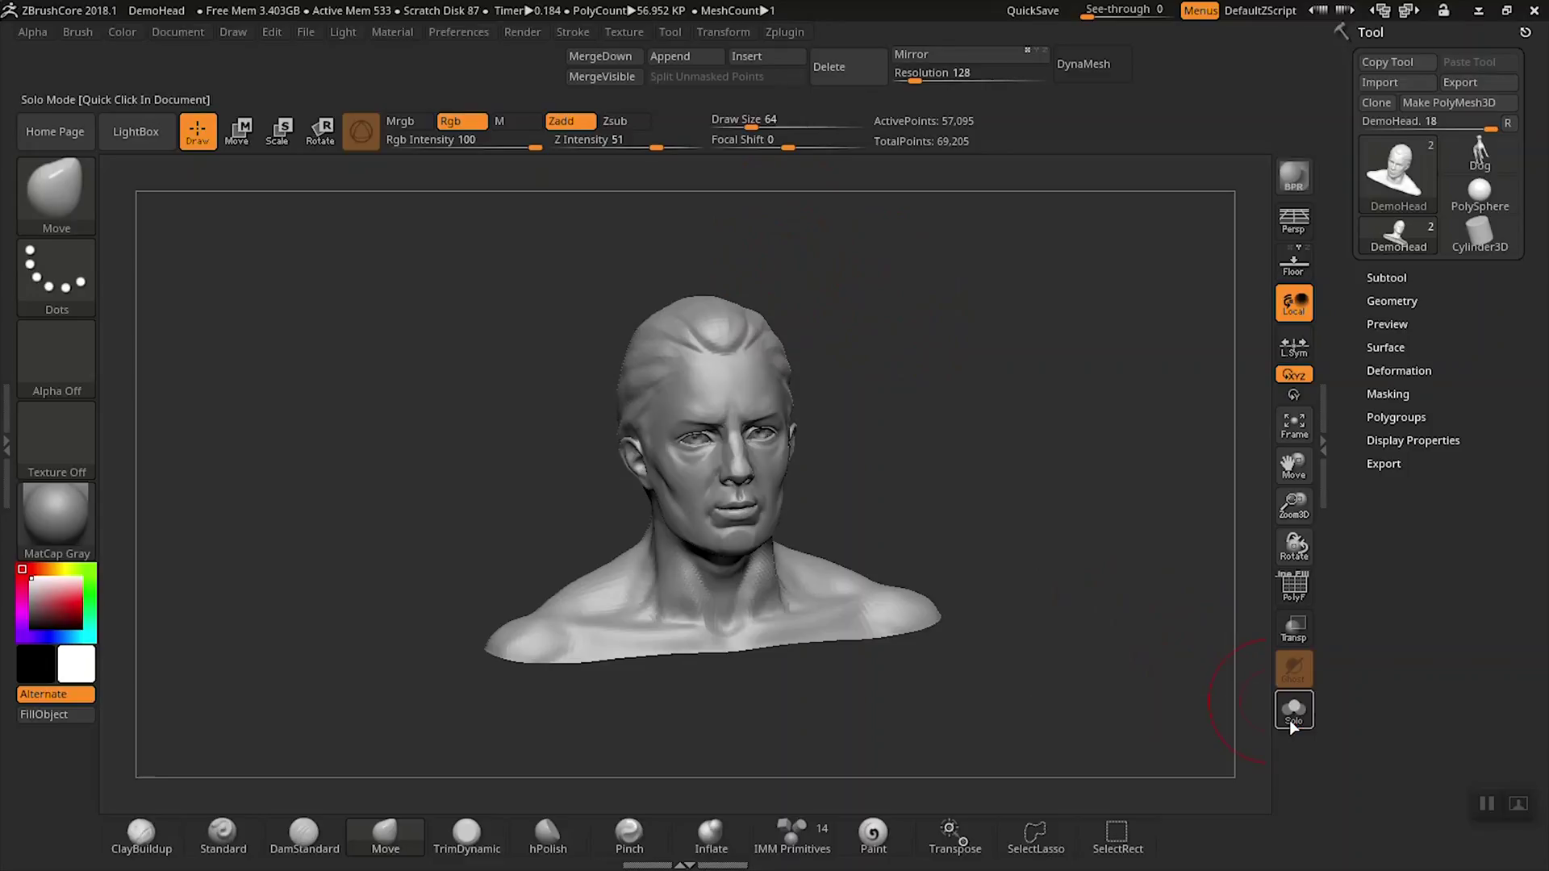
{"action": "right_click_drag", "start_coordinate": [1037, 484], "coordinate": [1092, 553], "text": "ctrl"}
{"action": "left_click", "coordinate": [1276, 707]}
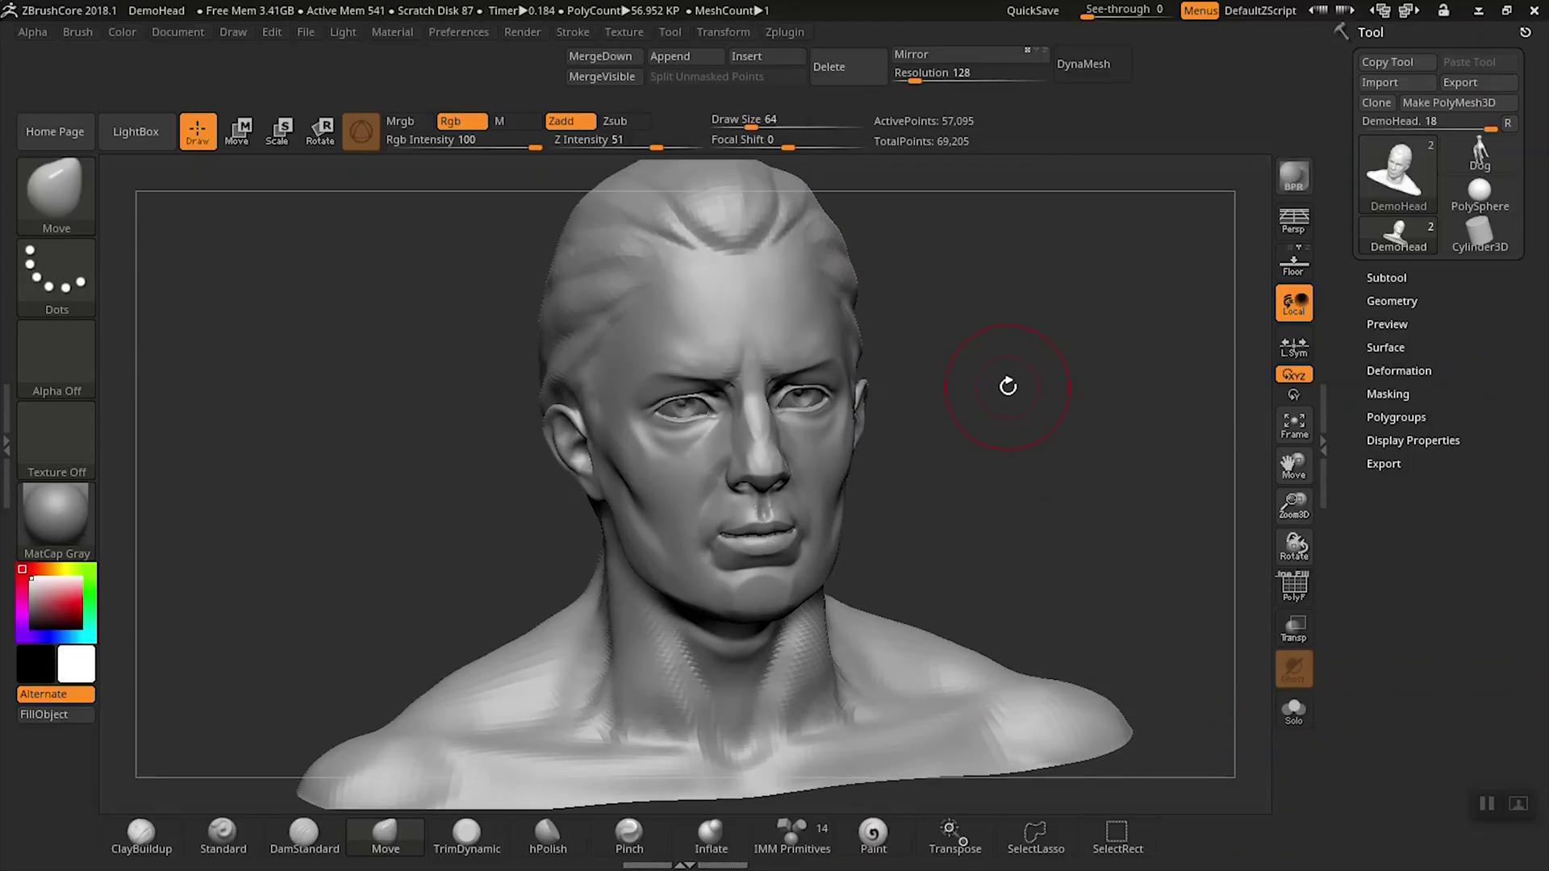
{"action": "right_click_drag", "start_coordinate": [877, 456], "coordinate": [937, 480]}
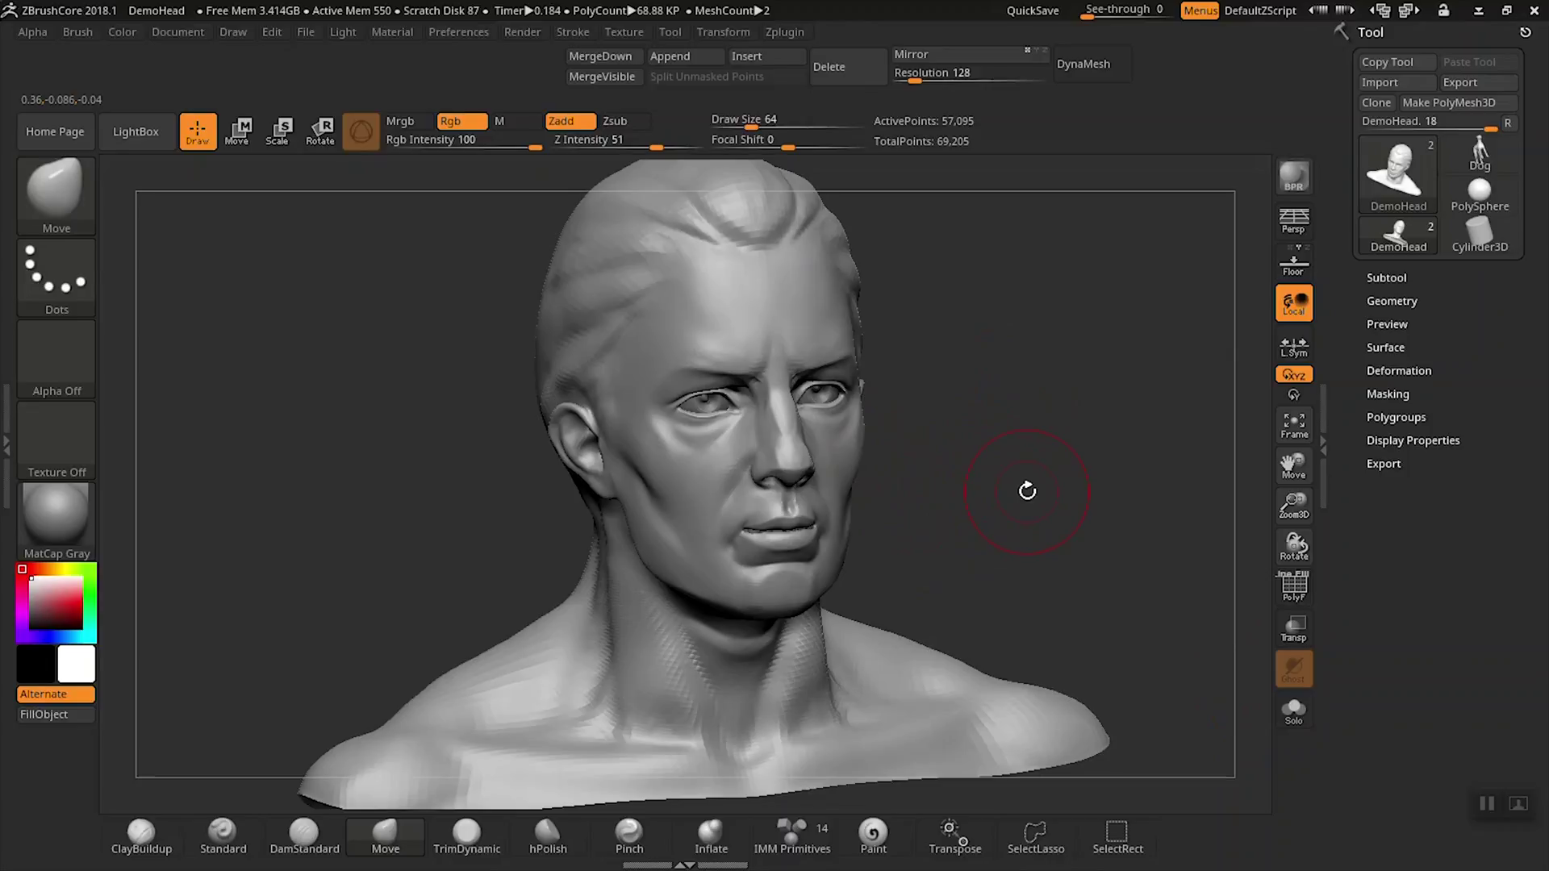
{"action": "key", "text": "s"}
{"action": "key", "text": "s"}
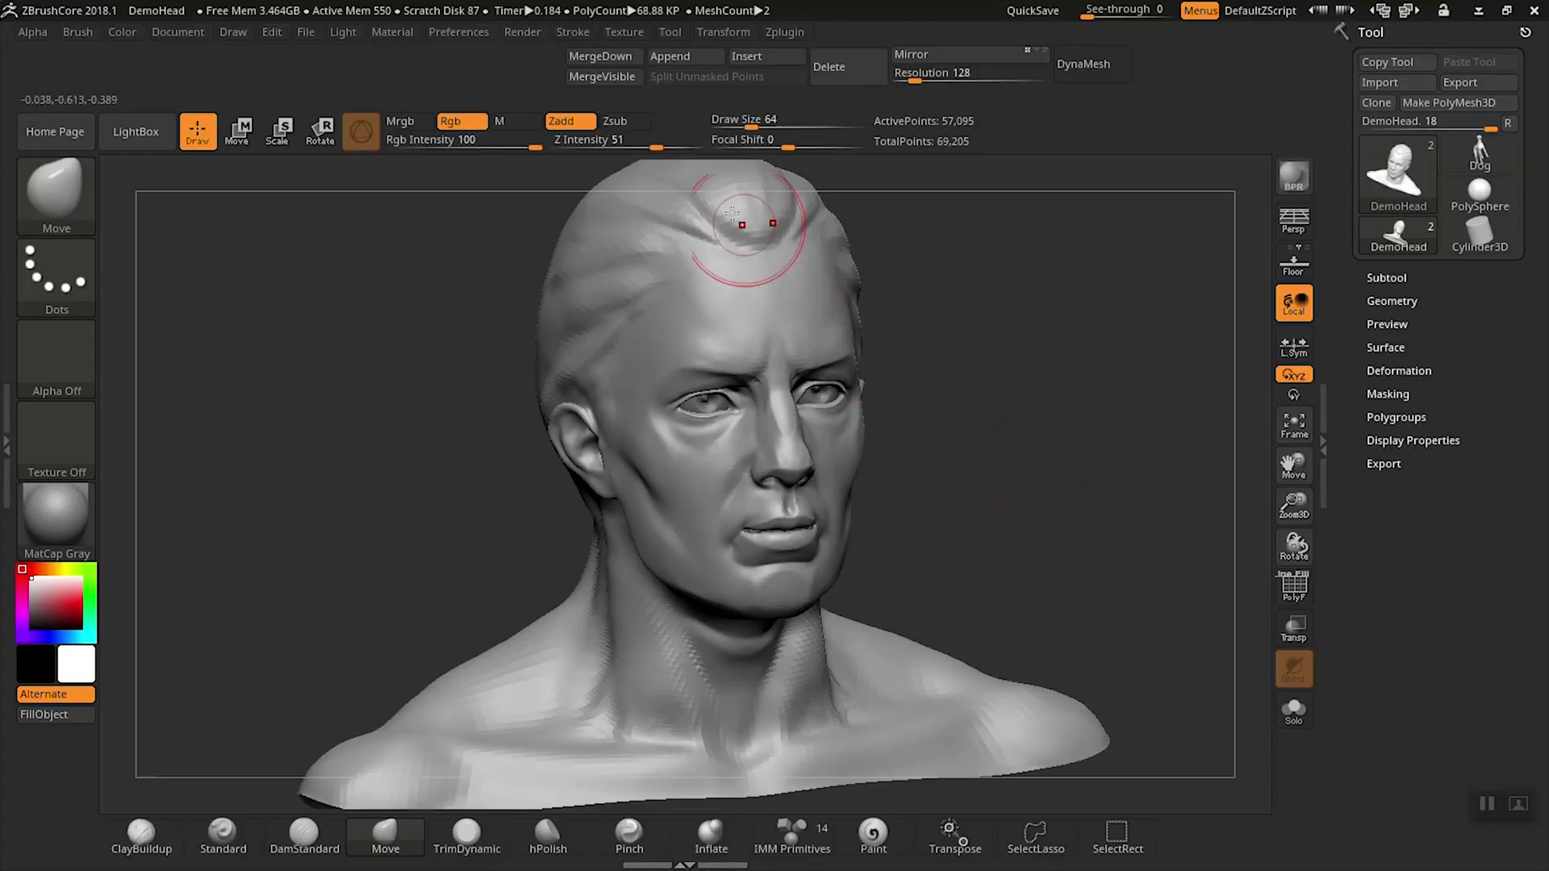
{"action": "left_click", "coordinate": [463, 36]}
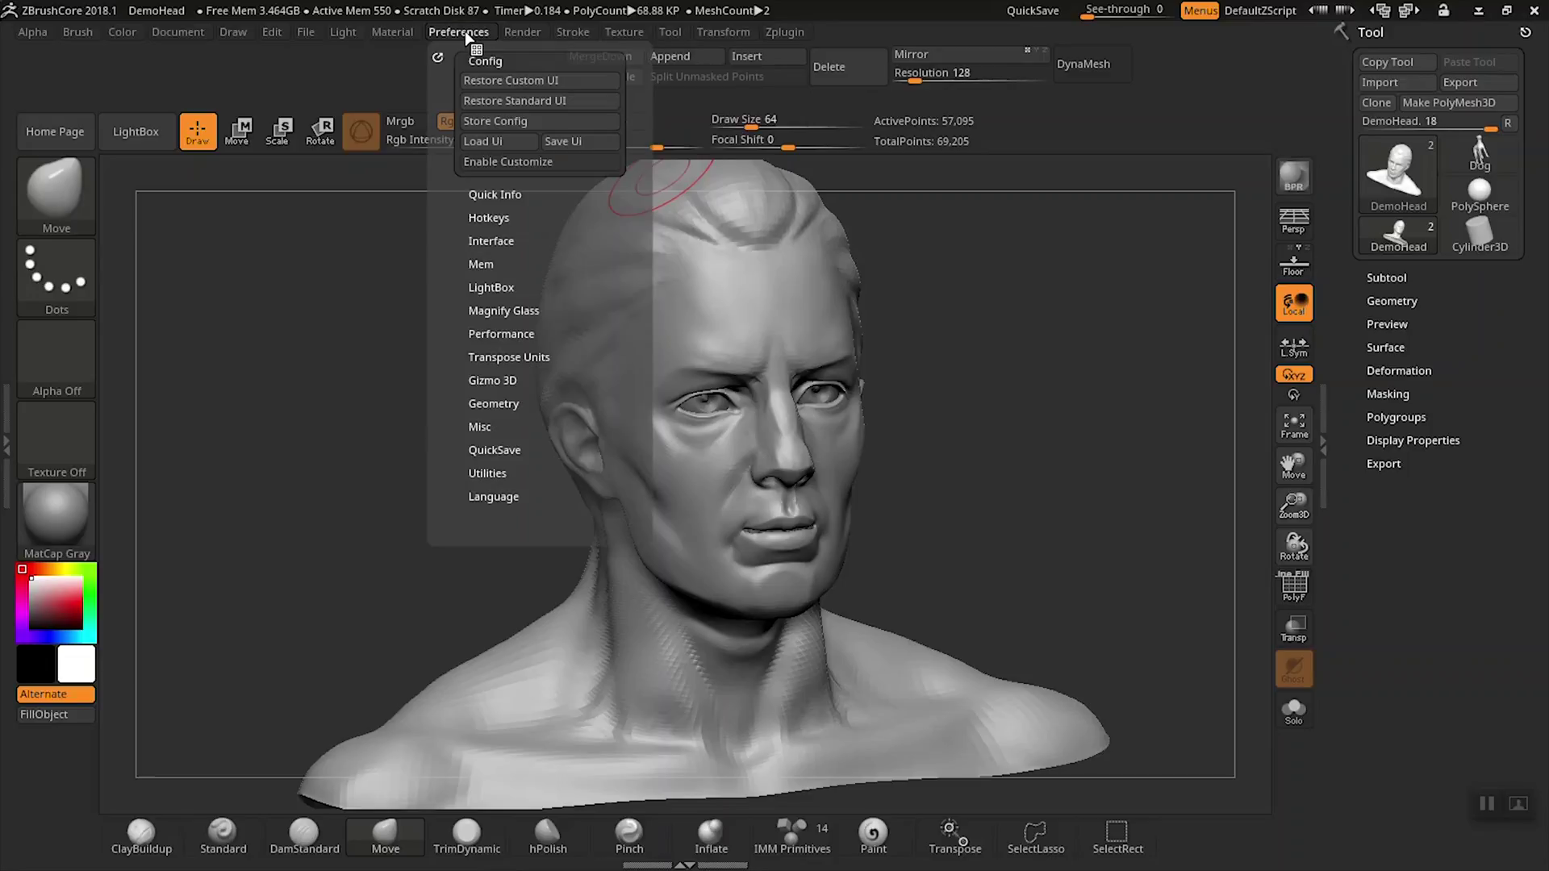
{"action": "left_click", "coordinate": [536, 162]}
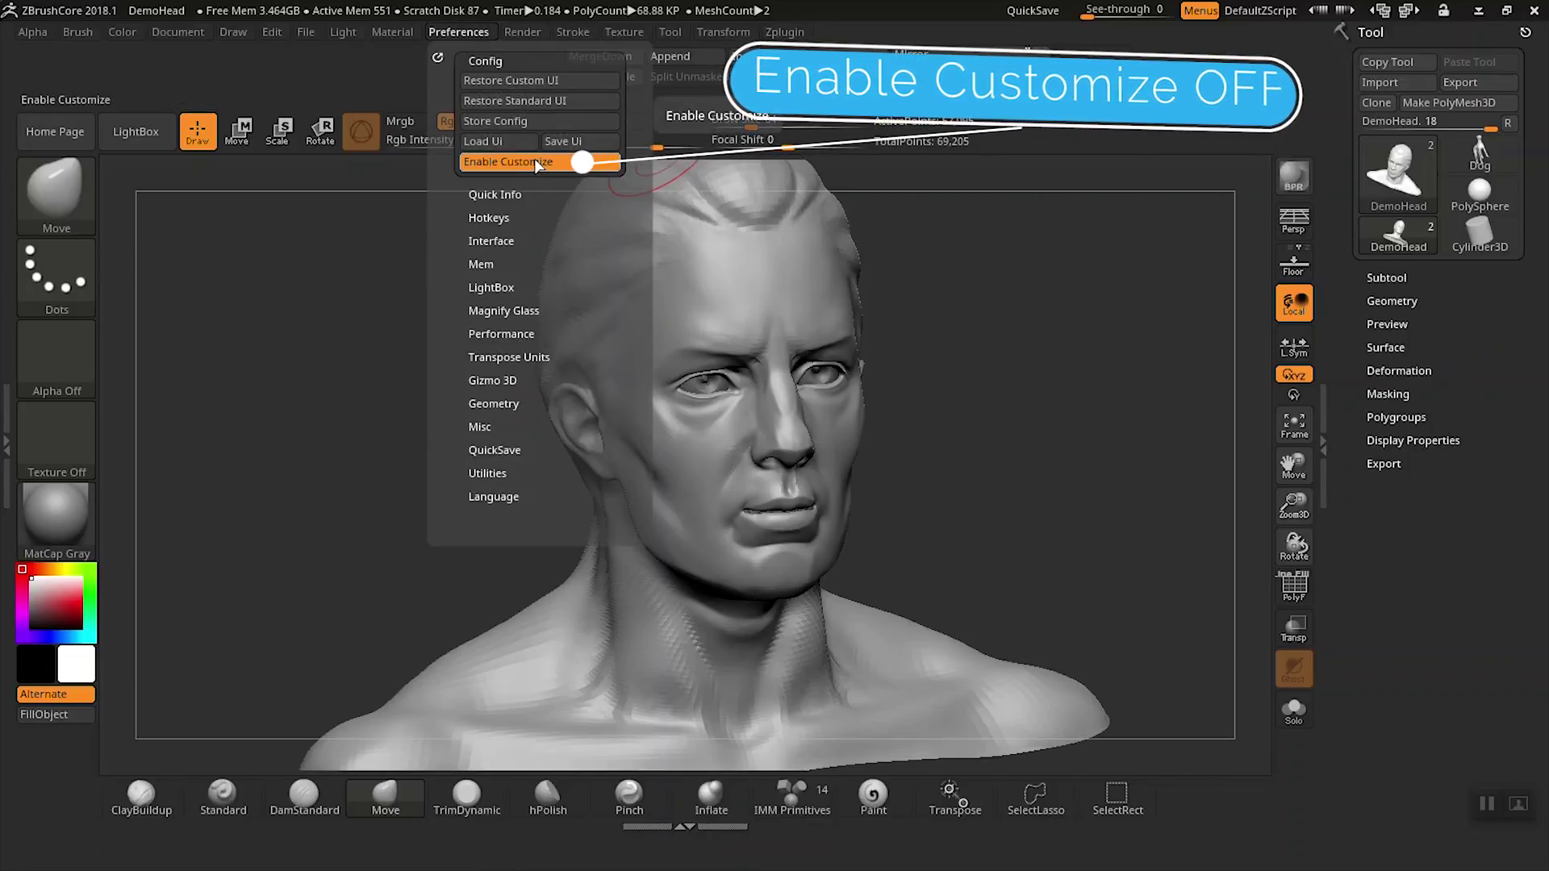
{"action": "left_click", "coordinate": [538, 162]}
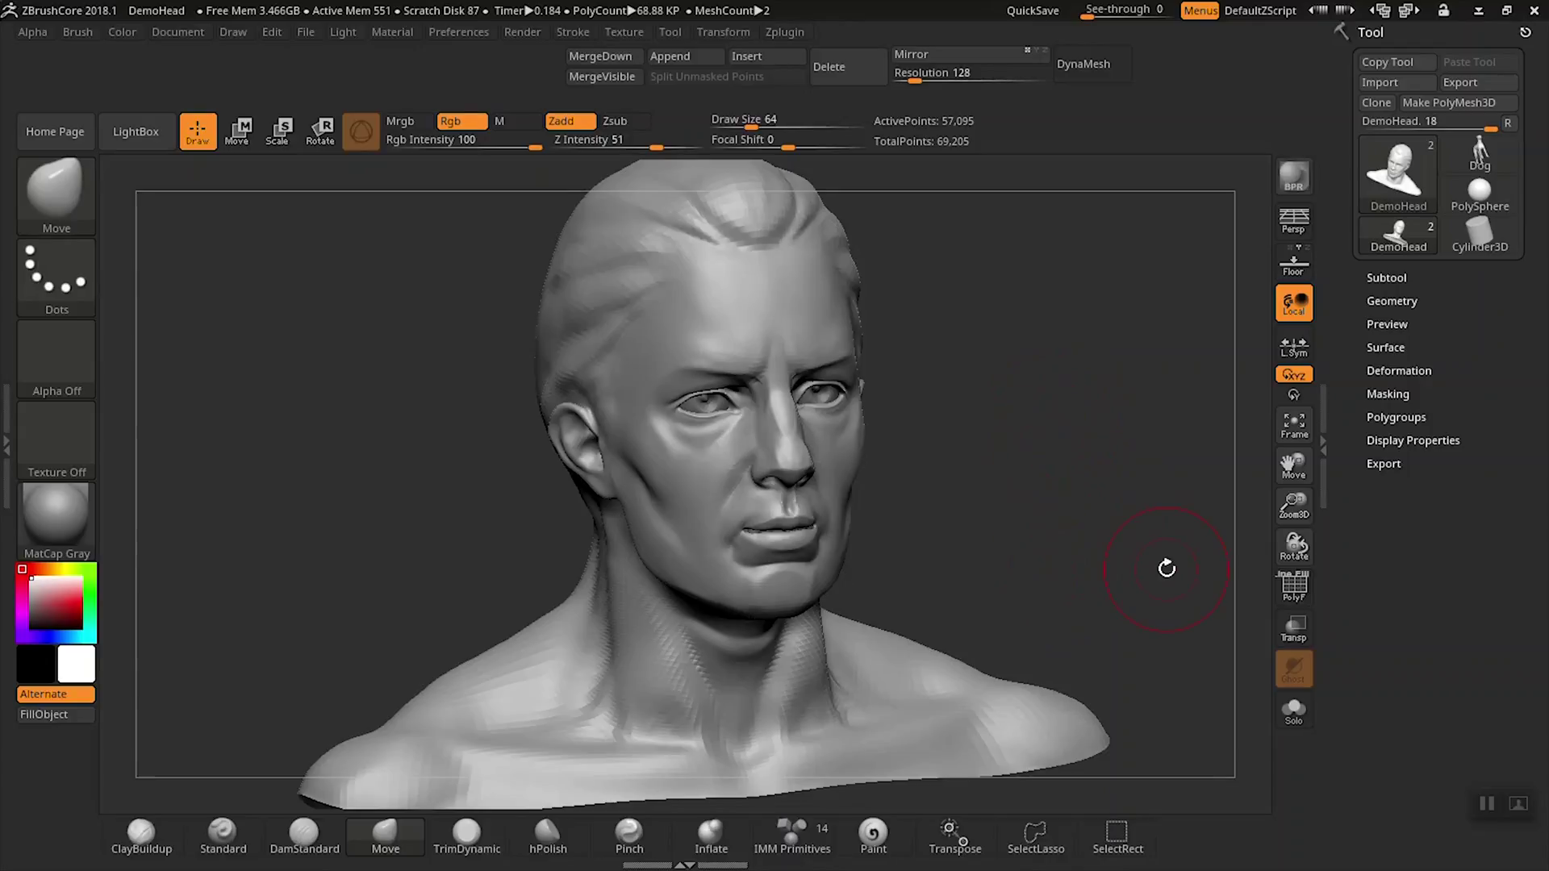
- Assign the key 8 as a custom hotkey for the Solo button
{"action": "key", "text": "ctrl"}
{"action": "key", "text": "ctrl"}
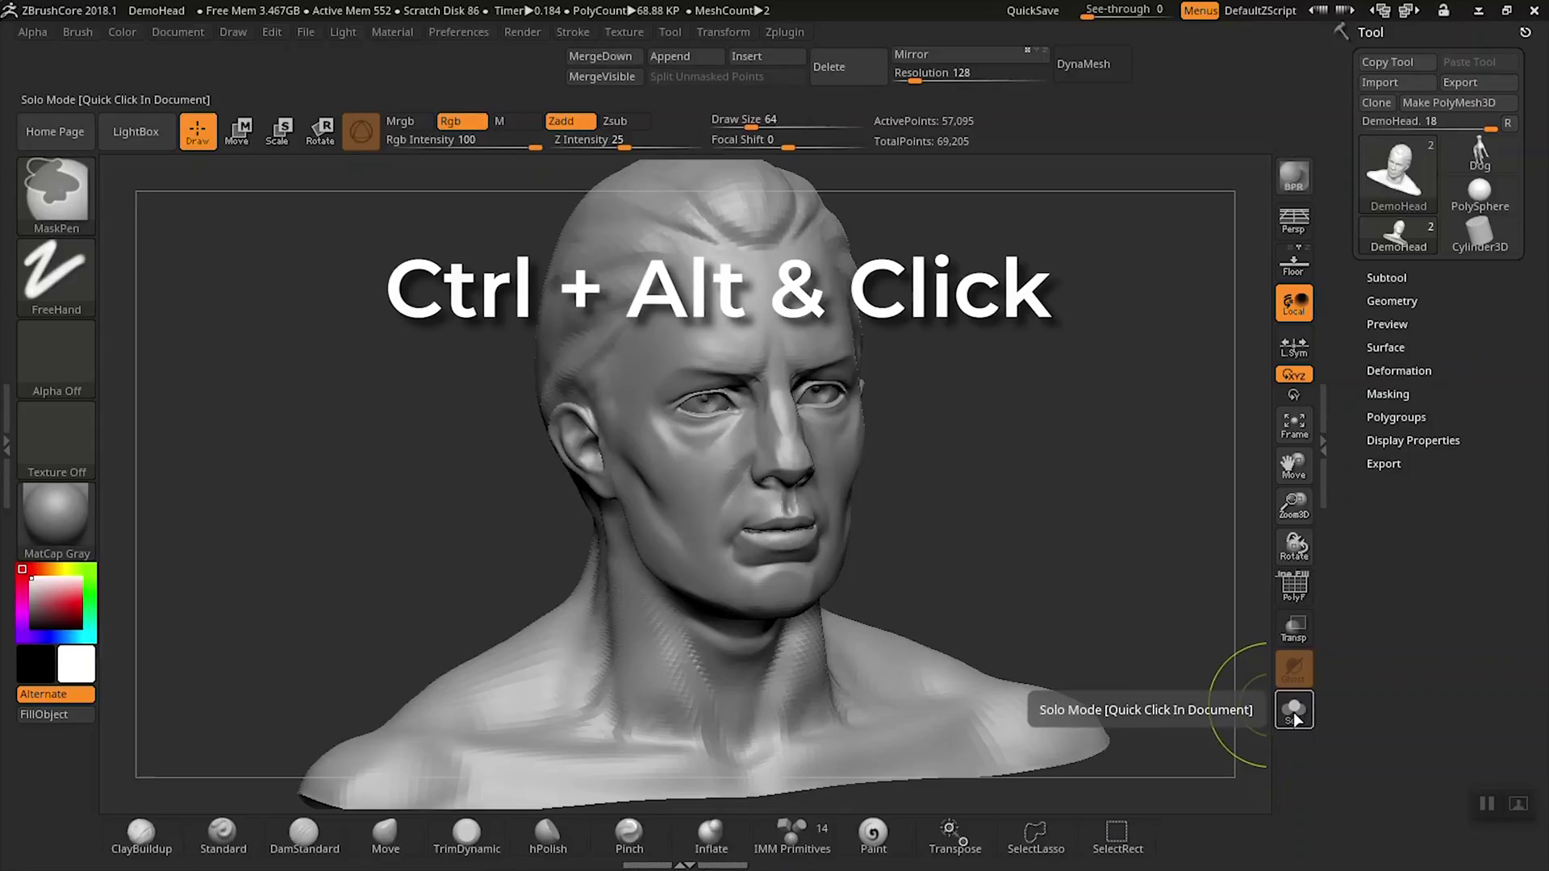
{"action": "left_click", "coordinate": [1294, 714], "text": "ctrl+alt"}
{"action": "key", "text": "shift+s"}
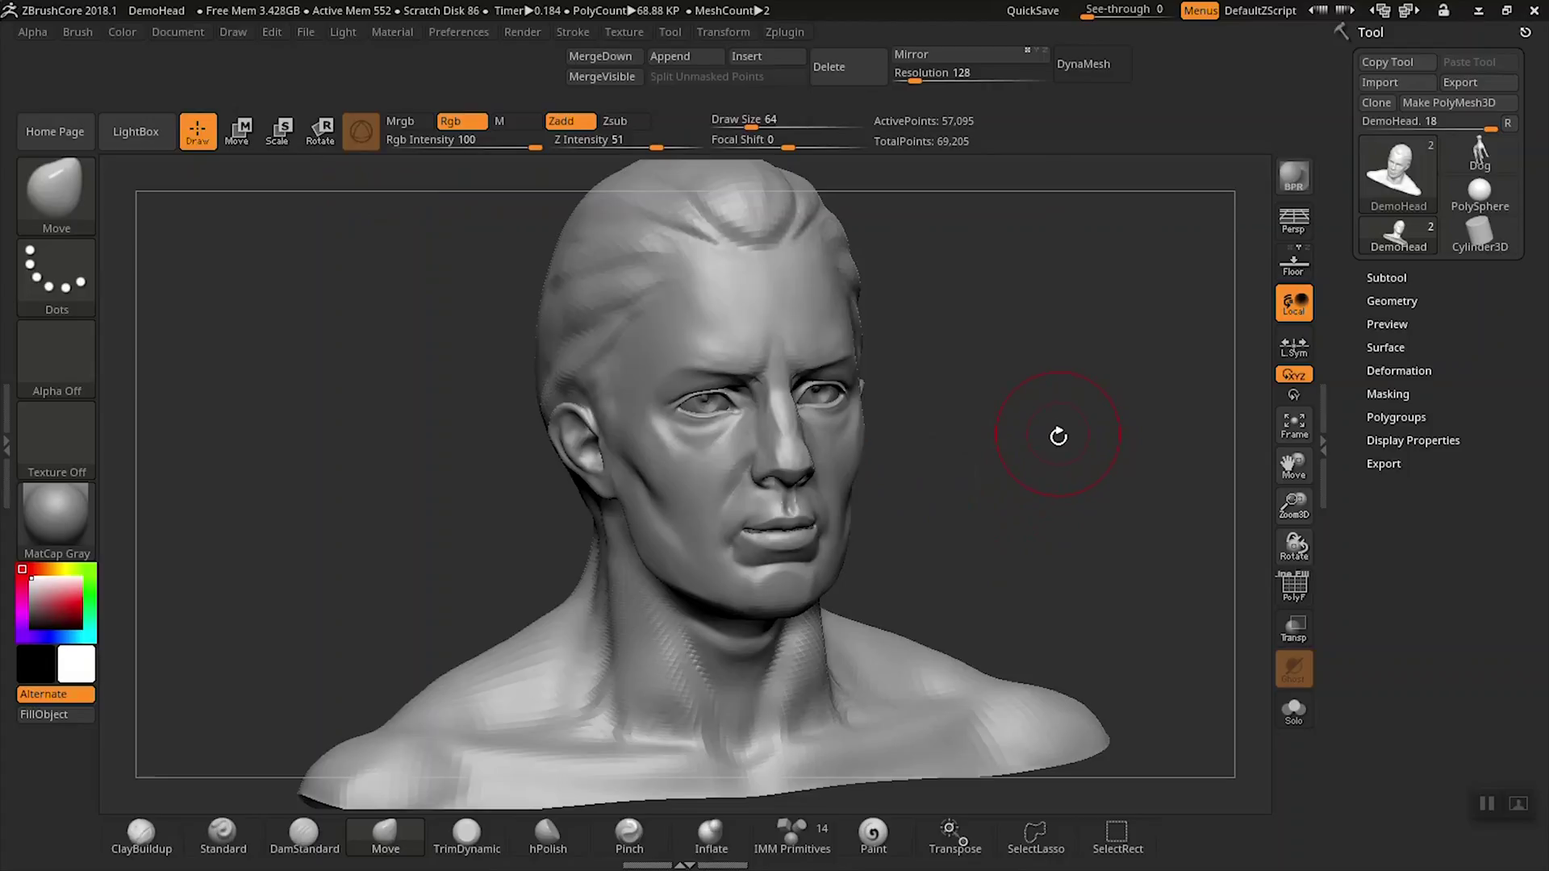
- Test Solo with the 8 hotkey, delete that custom hotkey, and re-frame the head
{"action": "key", "text": "s"}
{"action": "key", "text": "s"}
{"action": "key", "text": "s"}
{"action": "key", "text": "s"}
{"action": "key", "text": "s"}
{"action": "key", "text": "s"}
{"action": "key", "text": "s"}
{"action": "key", "text": "s"}
{"action": "key", "text": "s"}
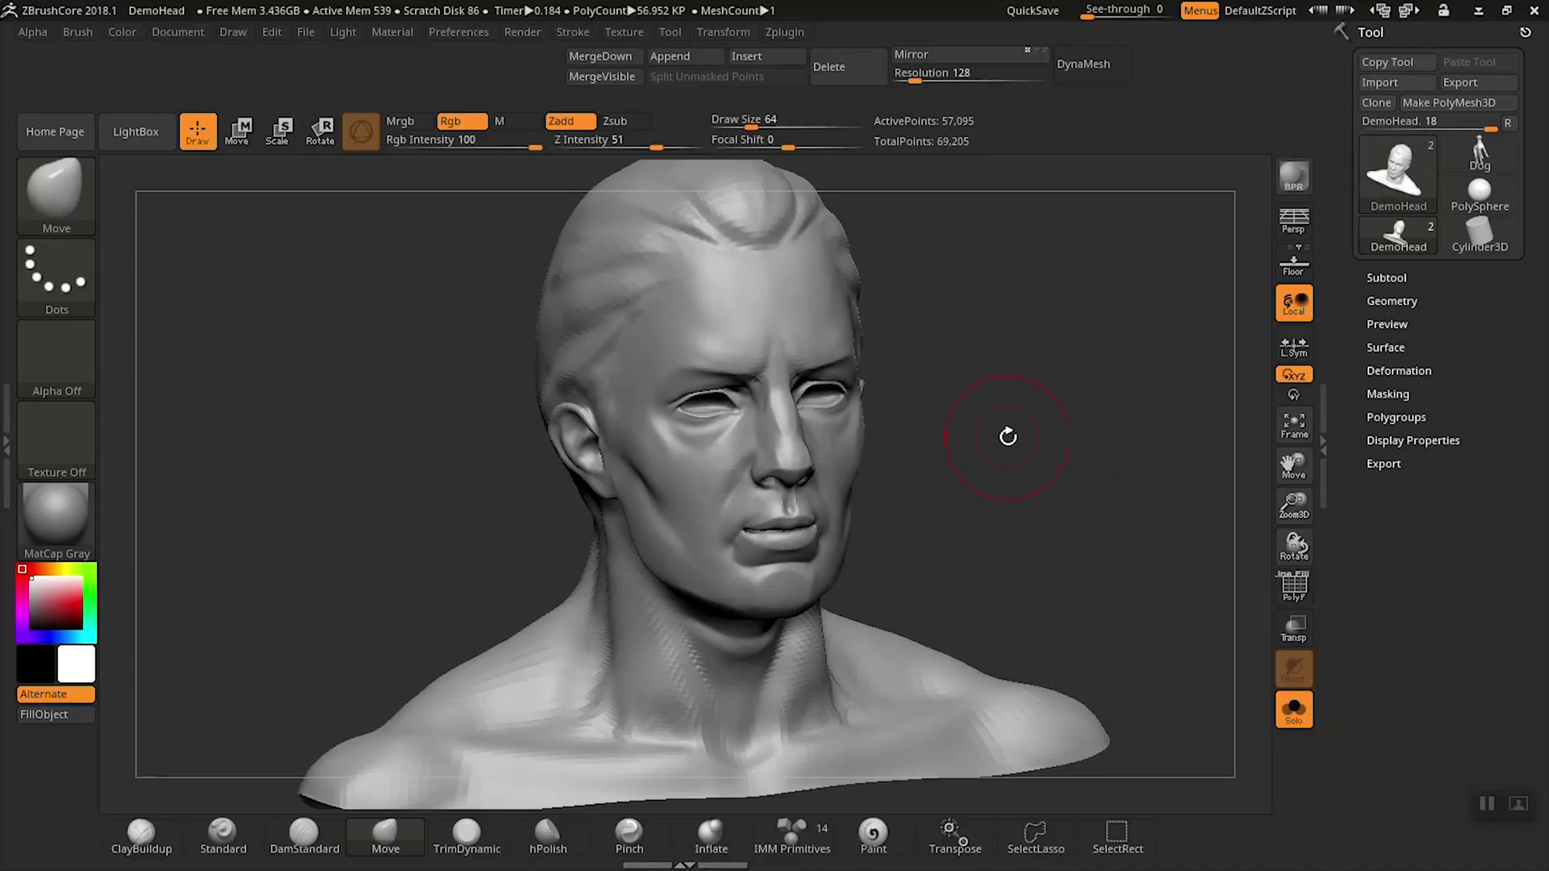
{"action": "key", "text": "s"}
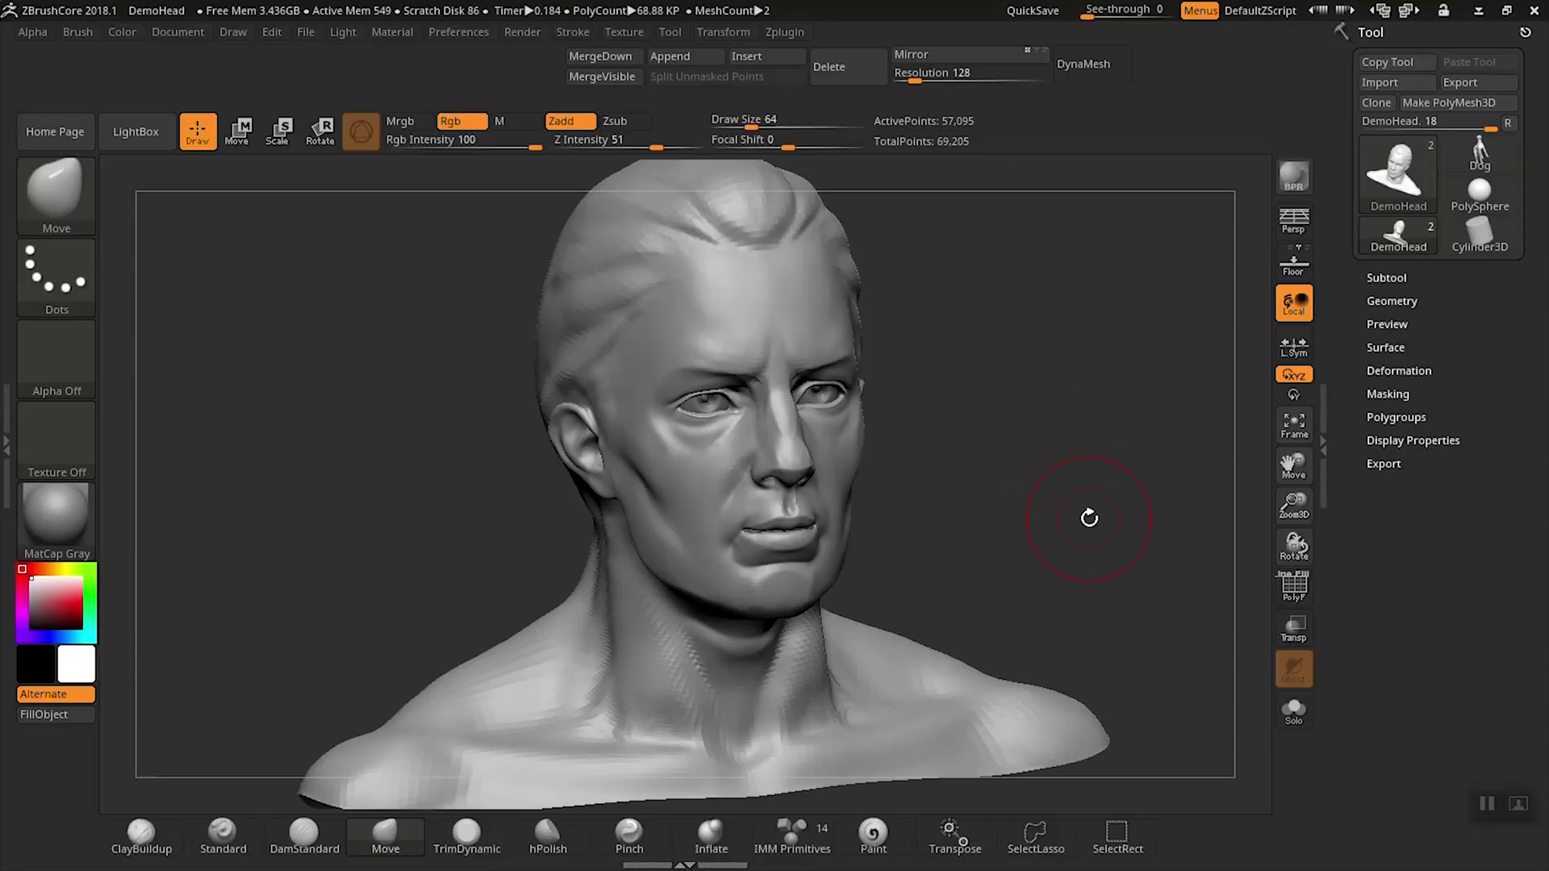
{"action": "key", "text": "ctrl"}
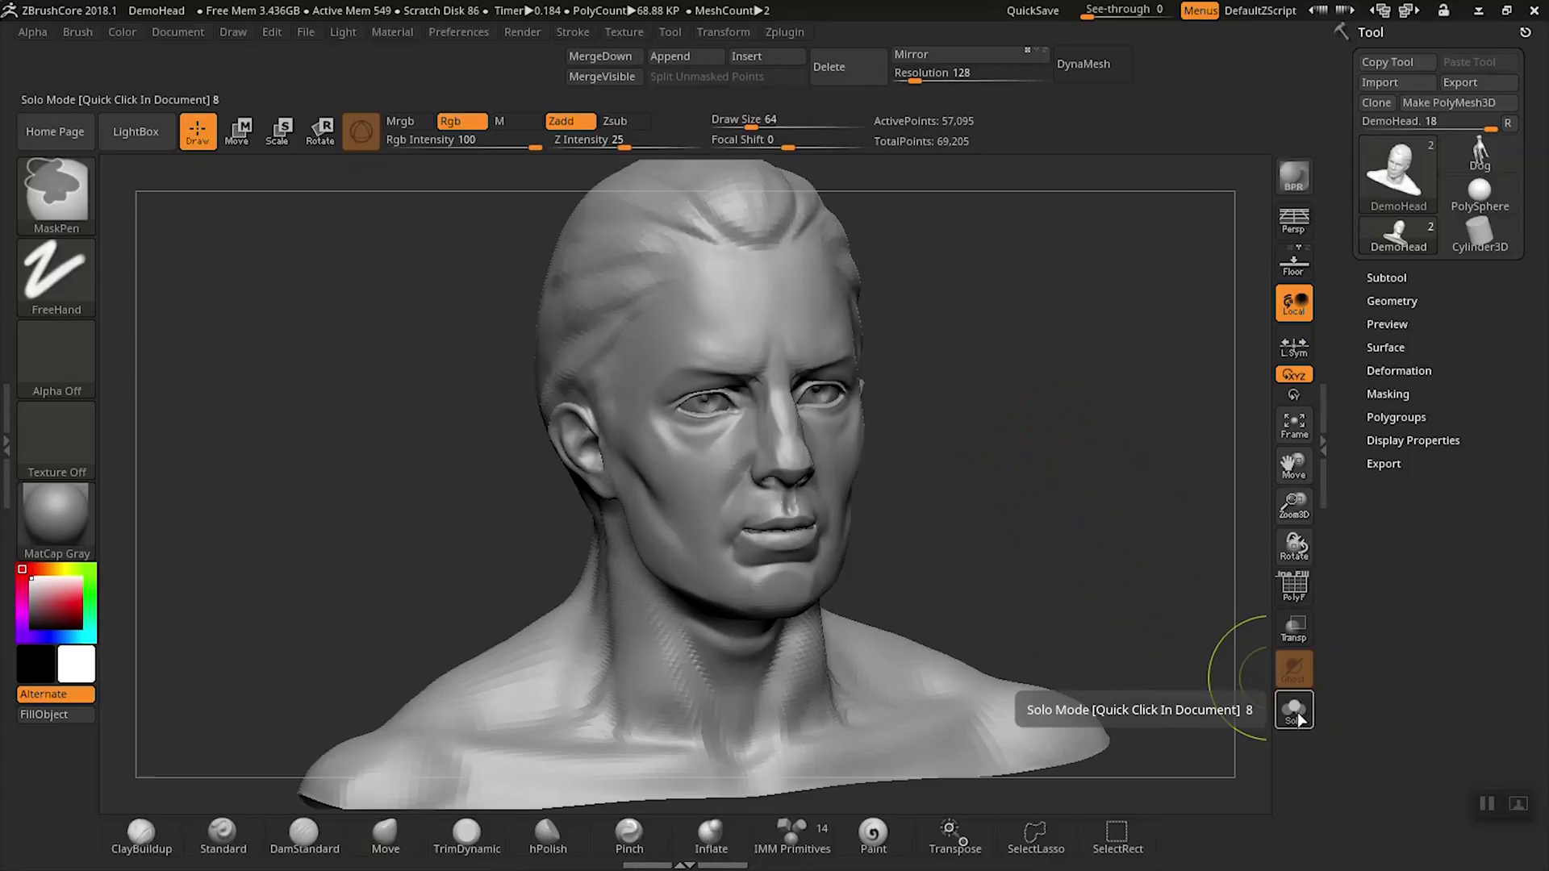
{"action": "left_click", "coordinate": [1296, 713], "text": "ctrl+alt"}
{"action": "key", "text": "BackSpace"}
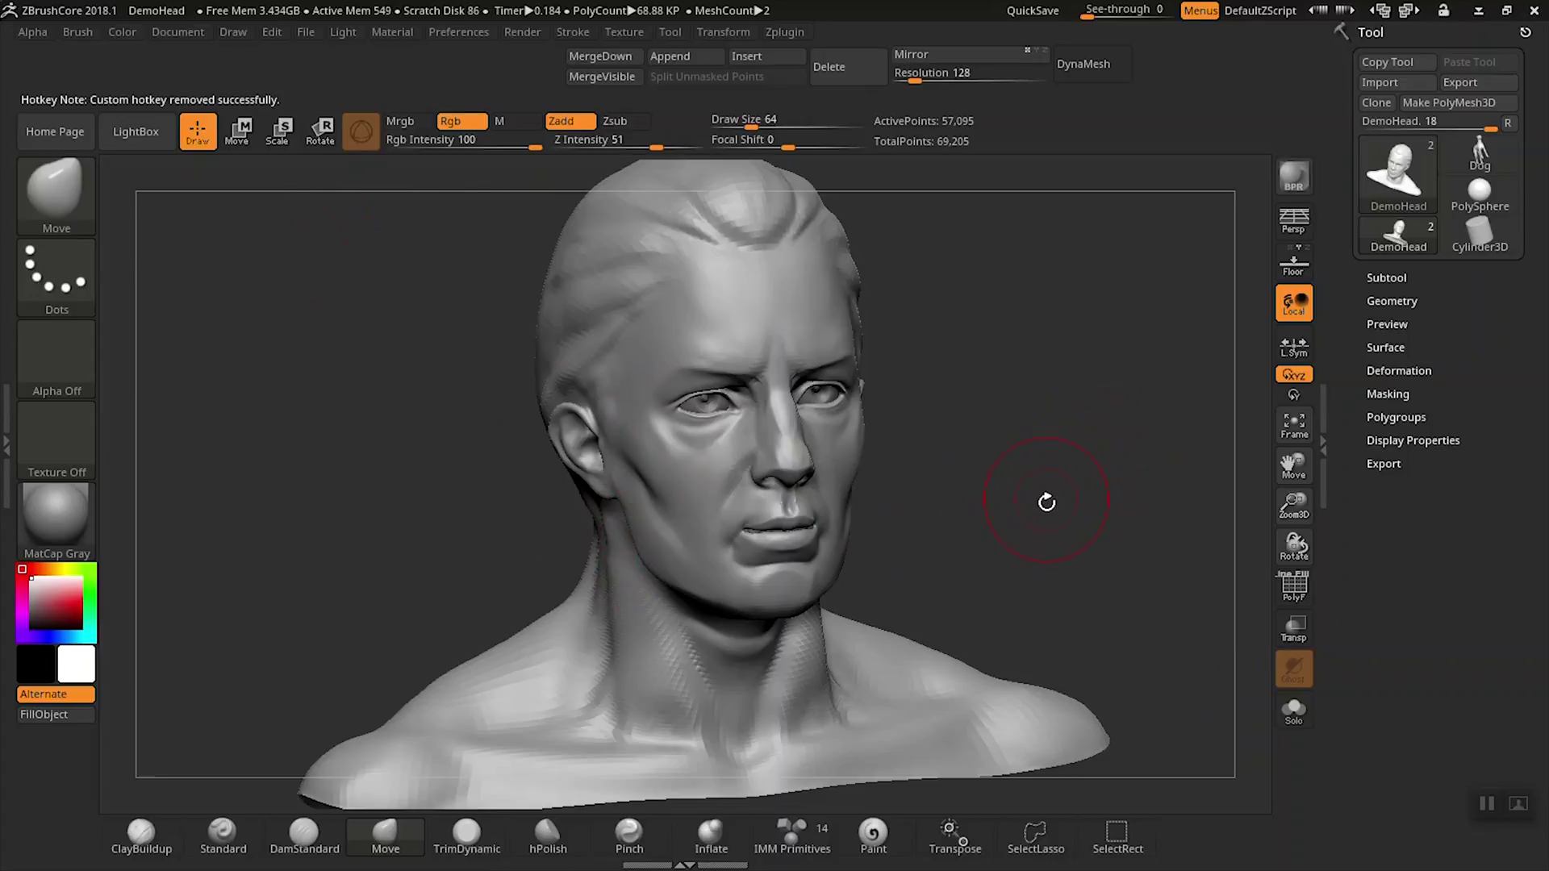
{"action": "key", "text": "f"}
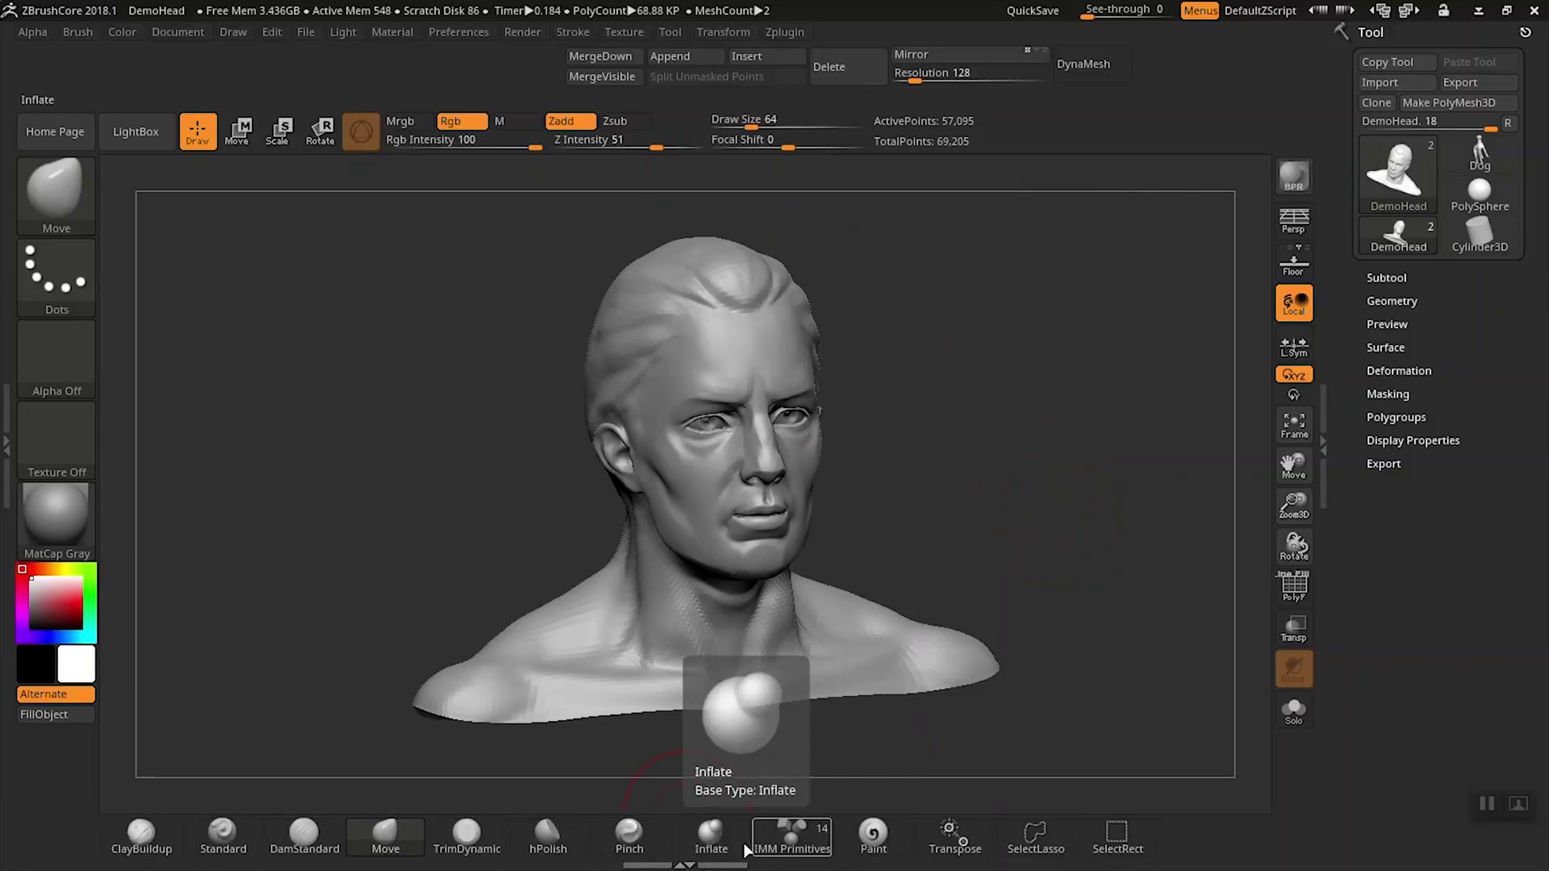
- Filter the brush library to brushes starting with P and select Pinch
{"action": "key", "text": "b"}
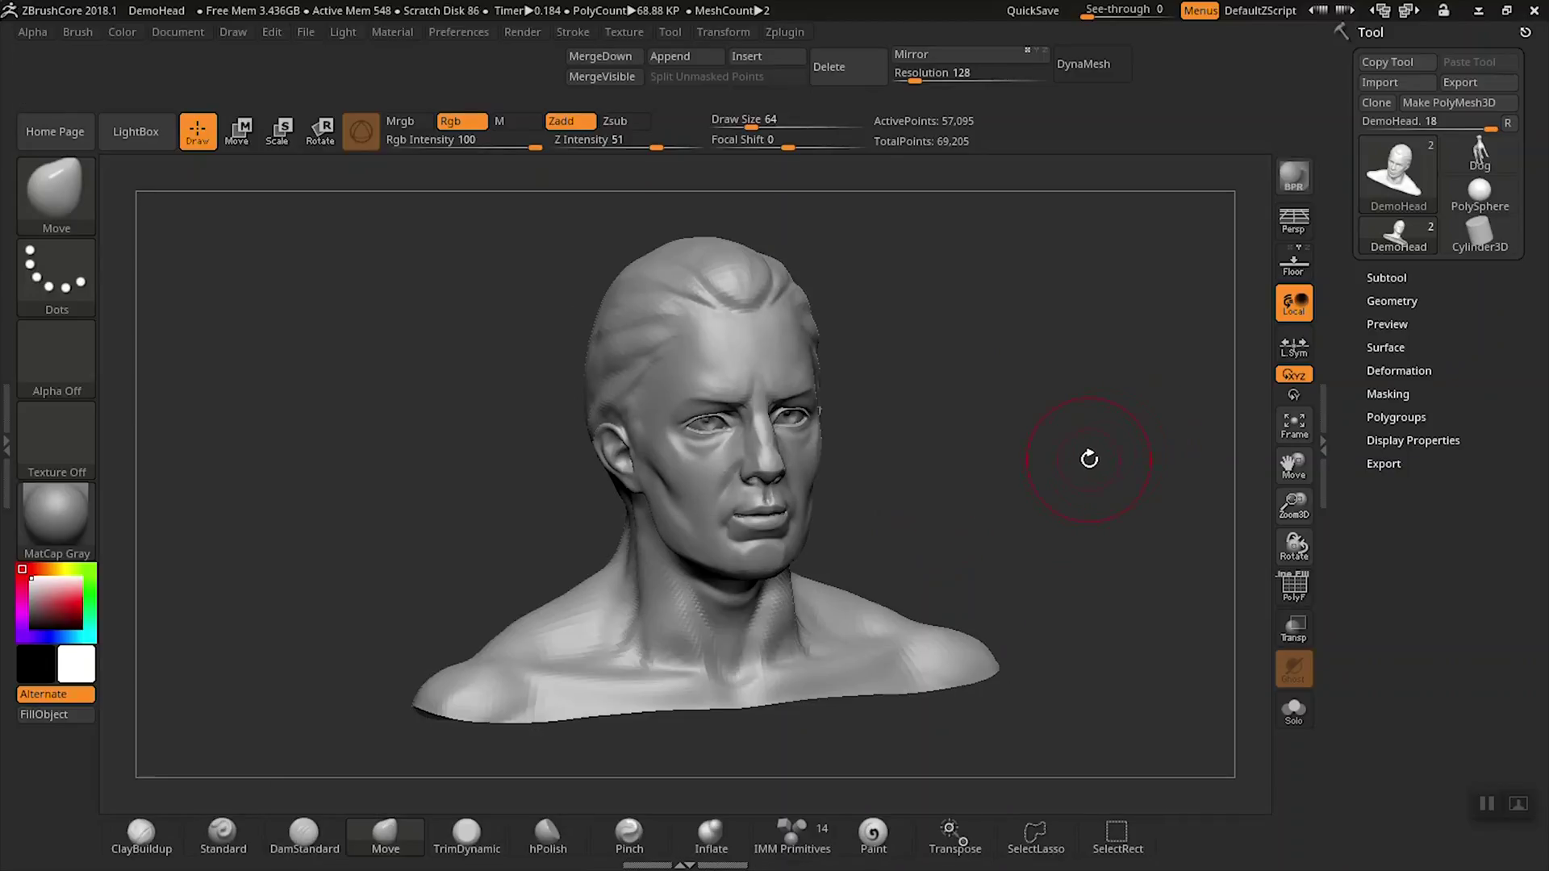
{"action": "left_click_drag", "start_coordinate": [1086, 464], "coordinate": [1066, 473]}
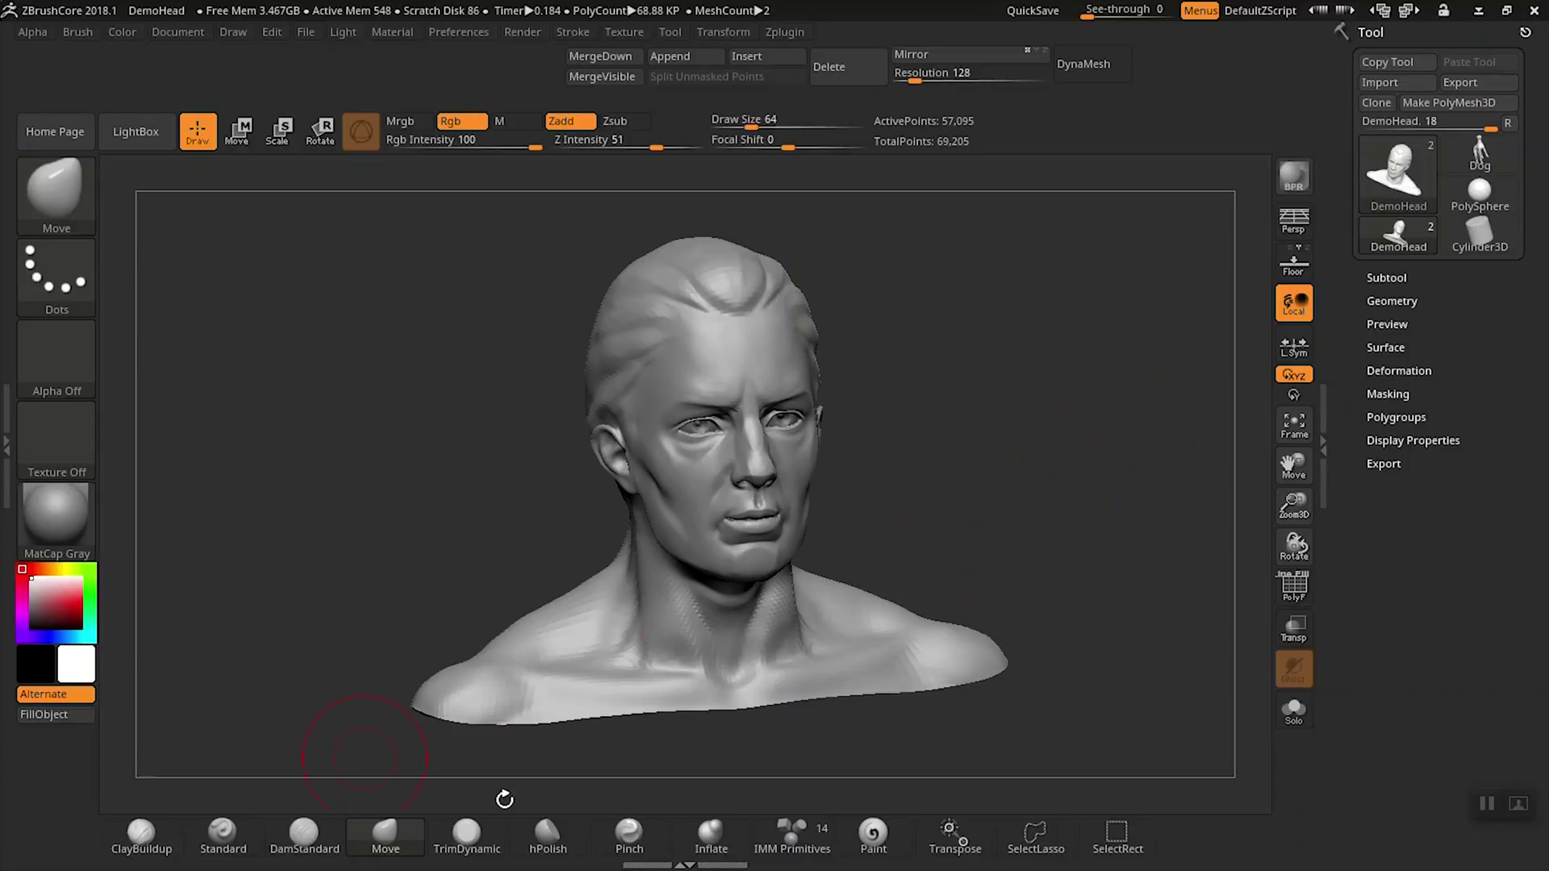
{"action": "left_click", "coordinate": [628, 843]}
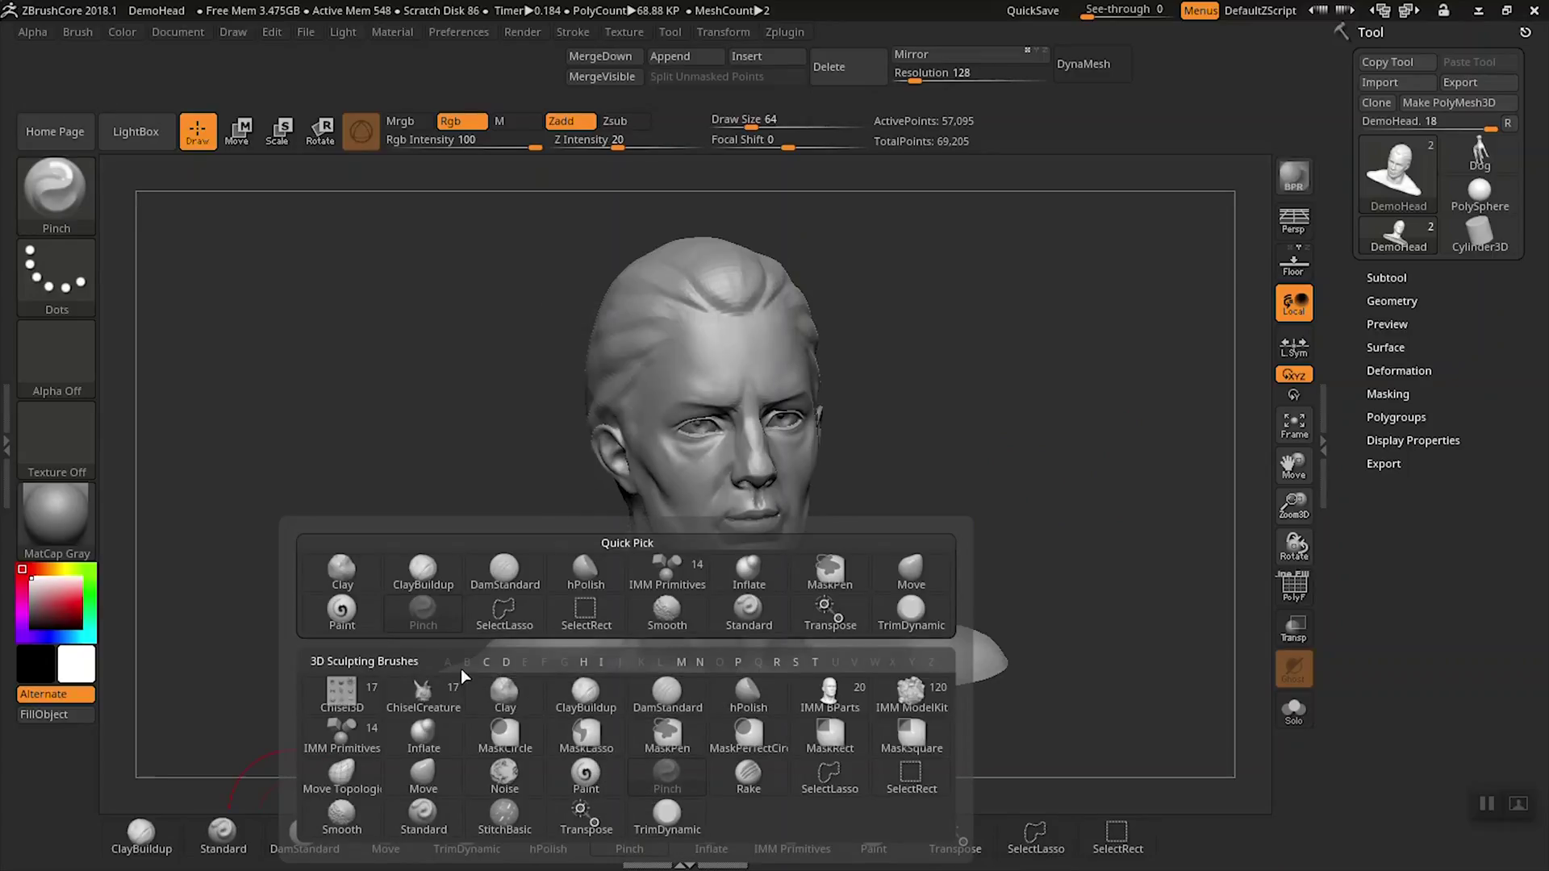
{"action": "left_click", "coordinate": [737, 663]}
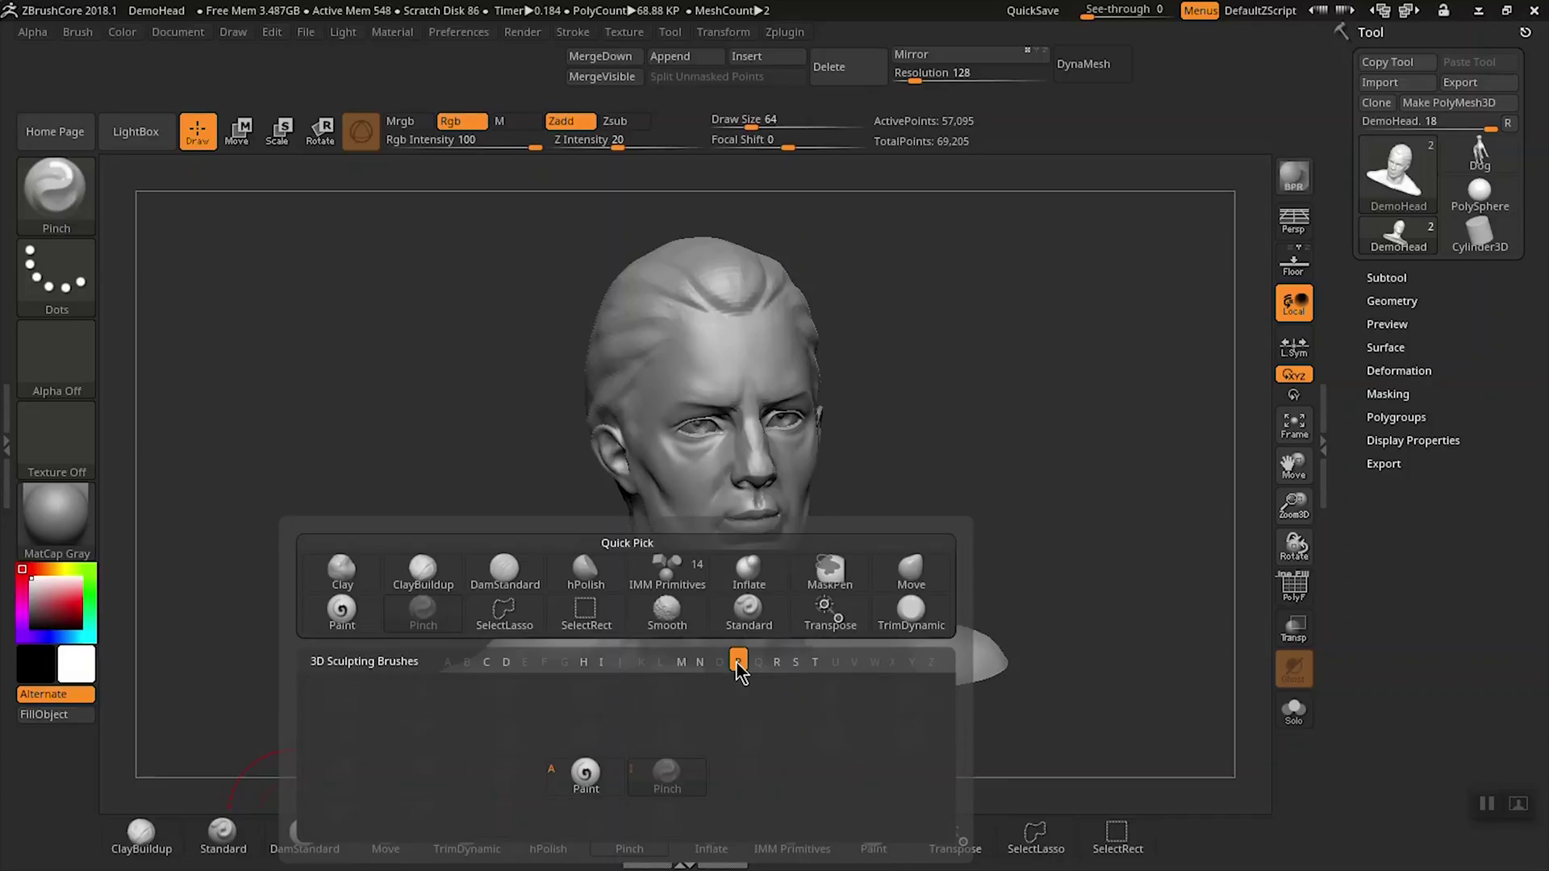
{"action": "left_click", "coordinate": [666, 776]}
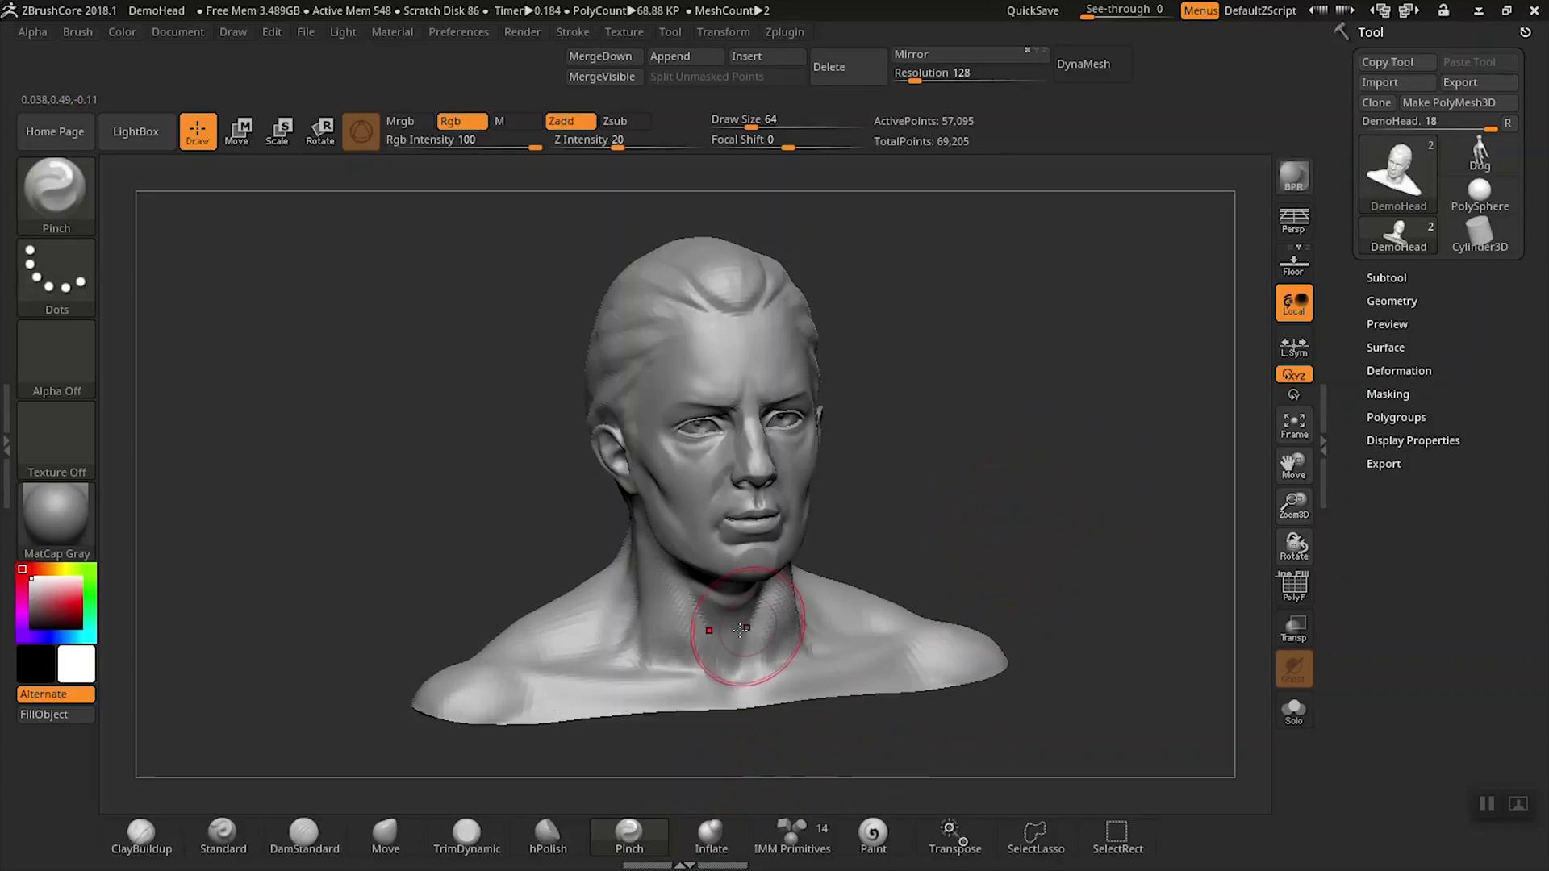
- Switch to the Standard brush, then pick Move with the B, M, V shortcut
{"action": "left_click", "coordinate": [229, 839]}
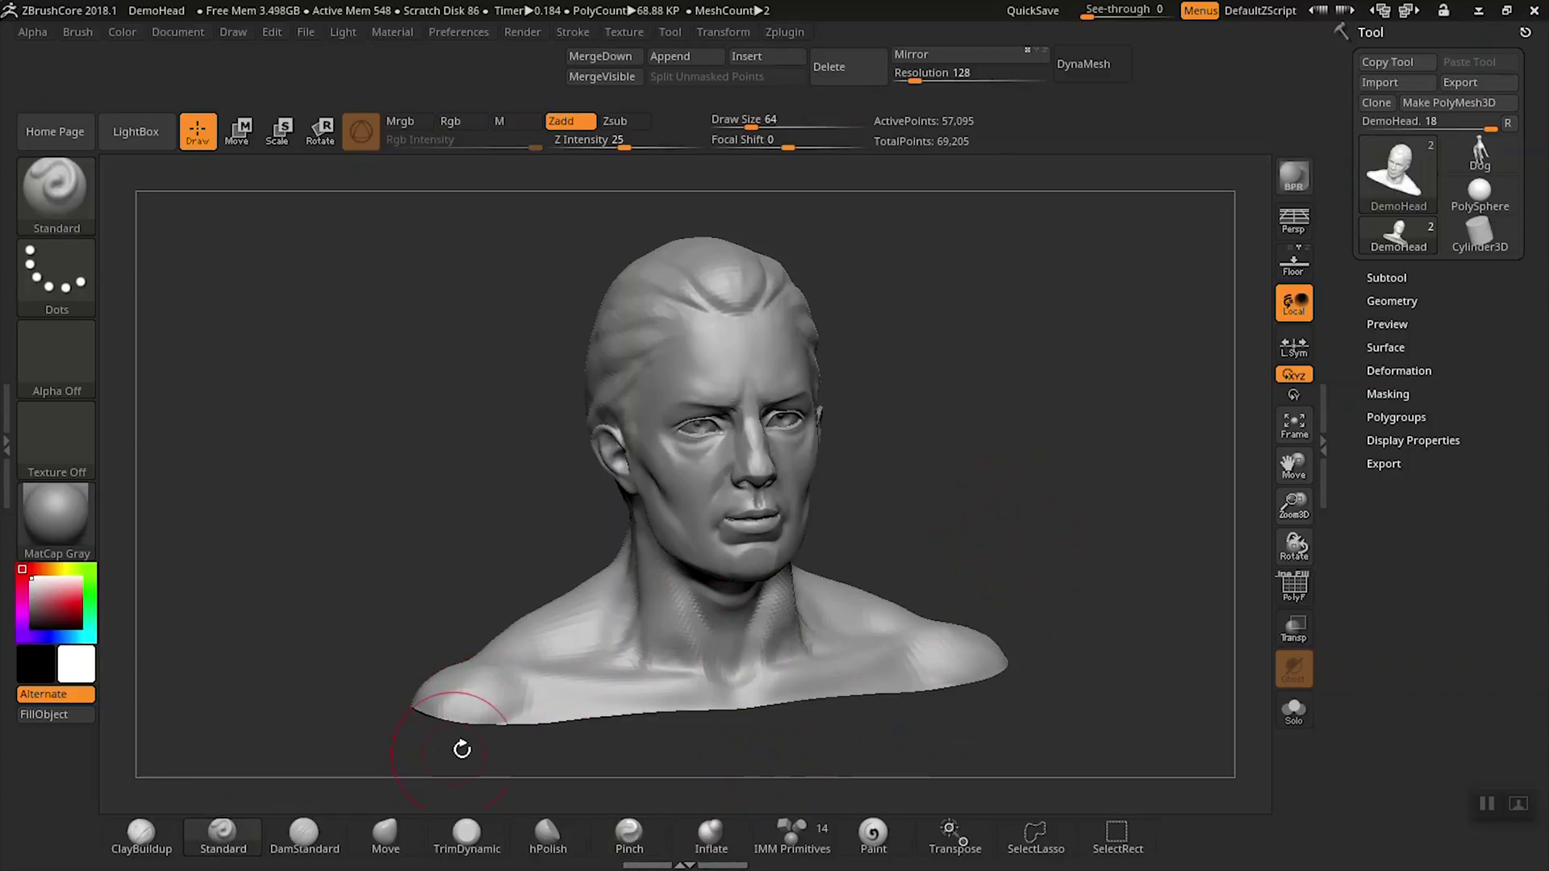
{"action": "key", "text": "b"}
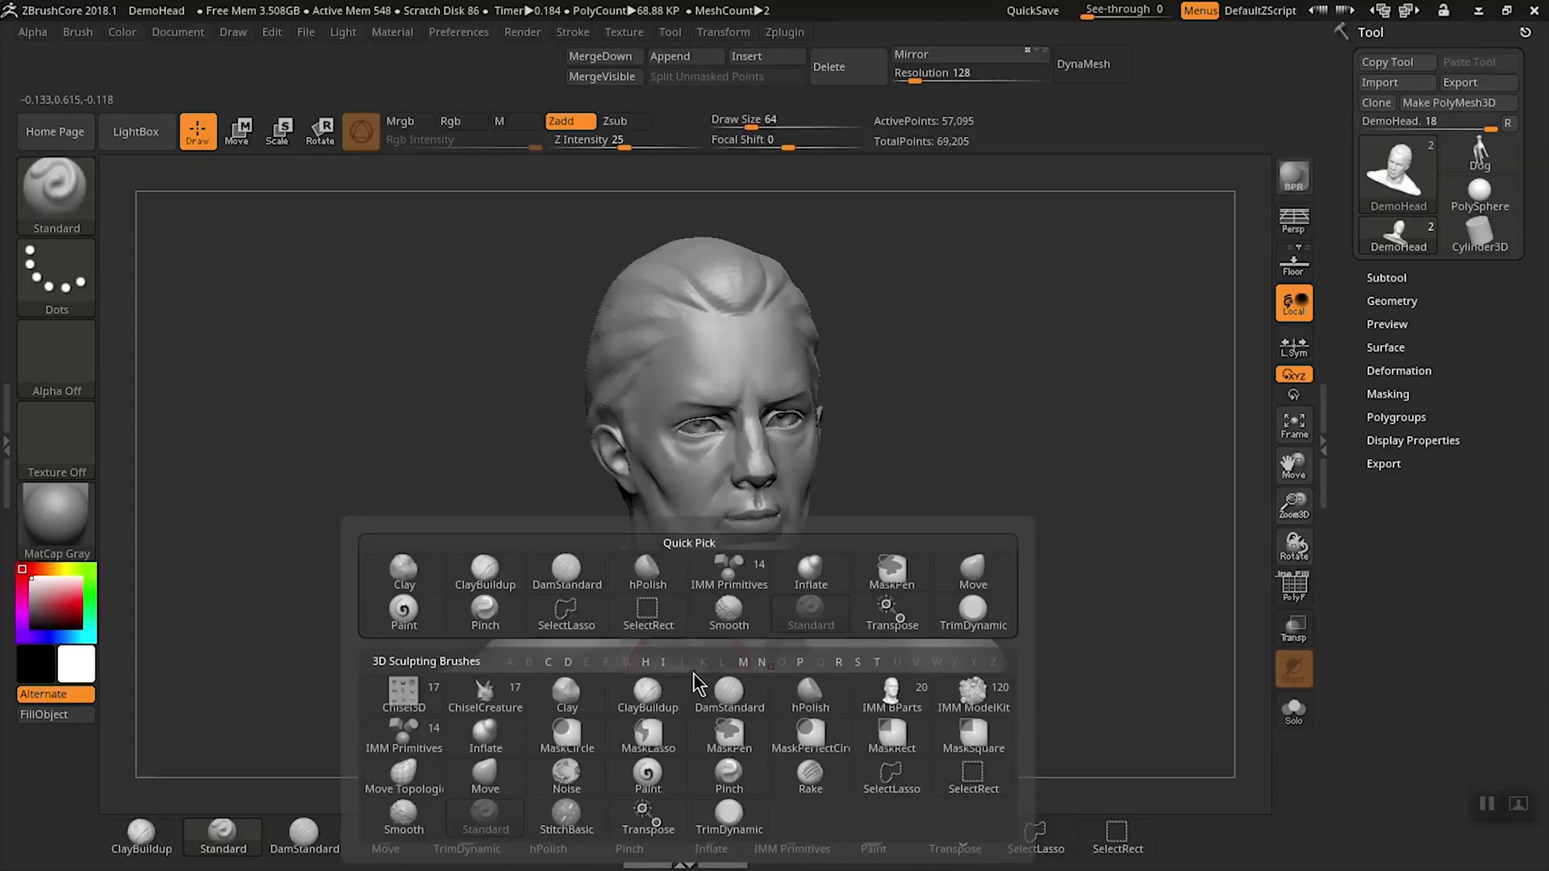
{"action": "key", "text": "Escape"}
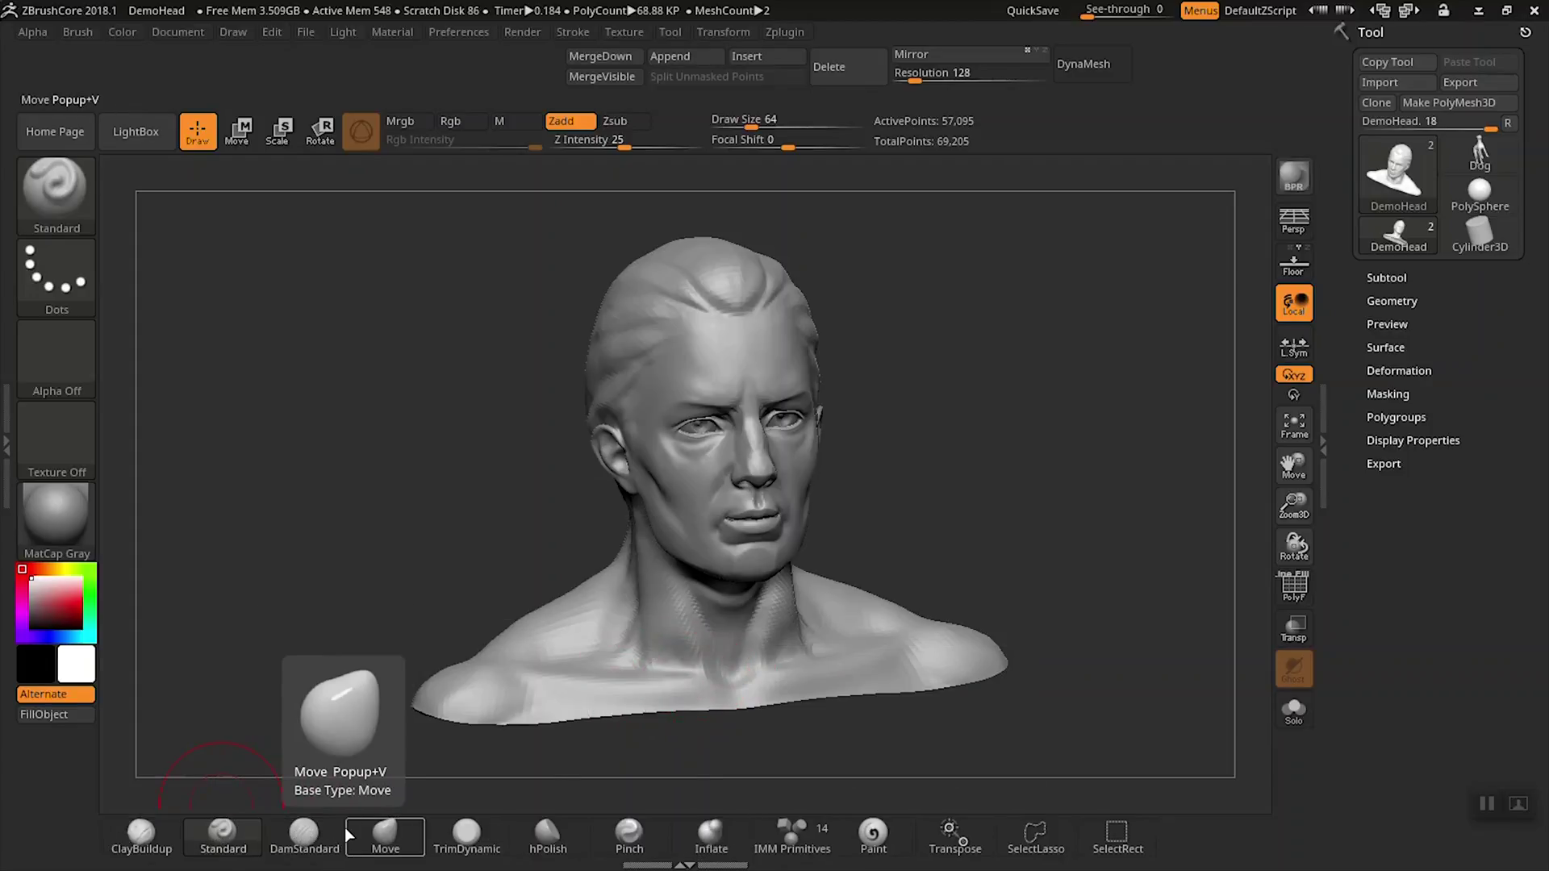
{"action": "key", "text": "b"}
{"action": "key", "text": "m"}
{"action": "key", "text": "v"}
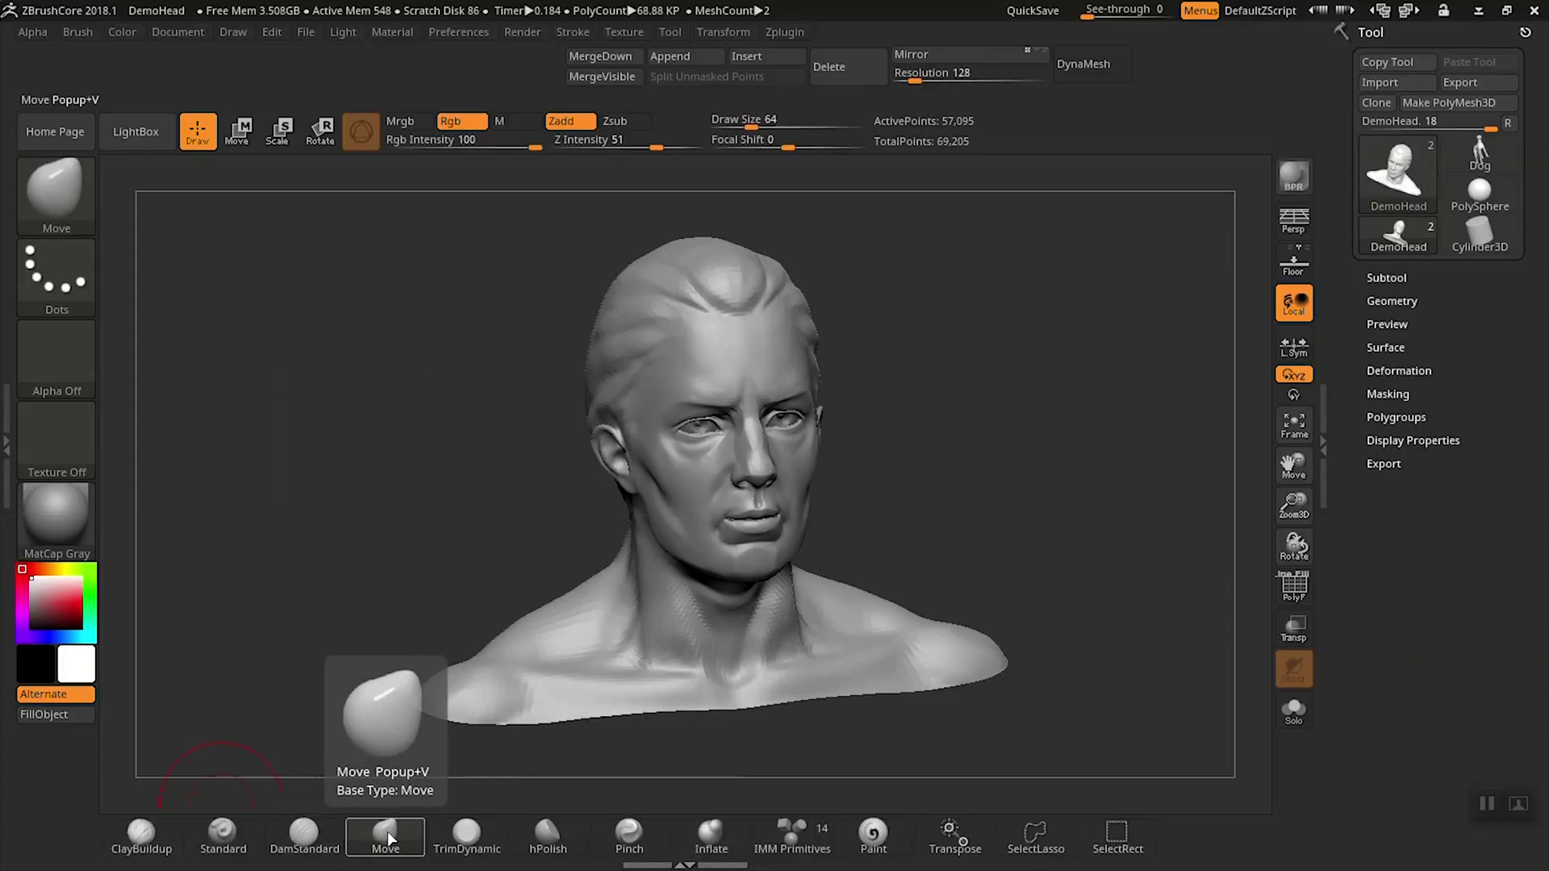